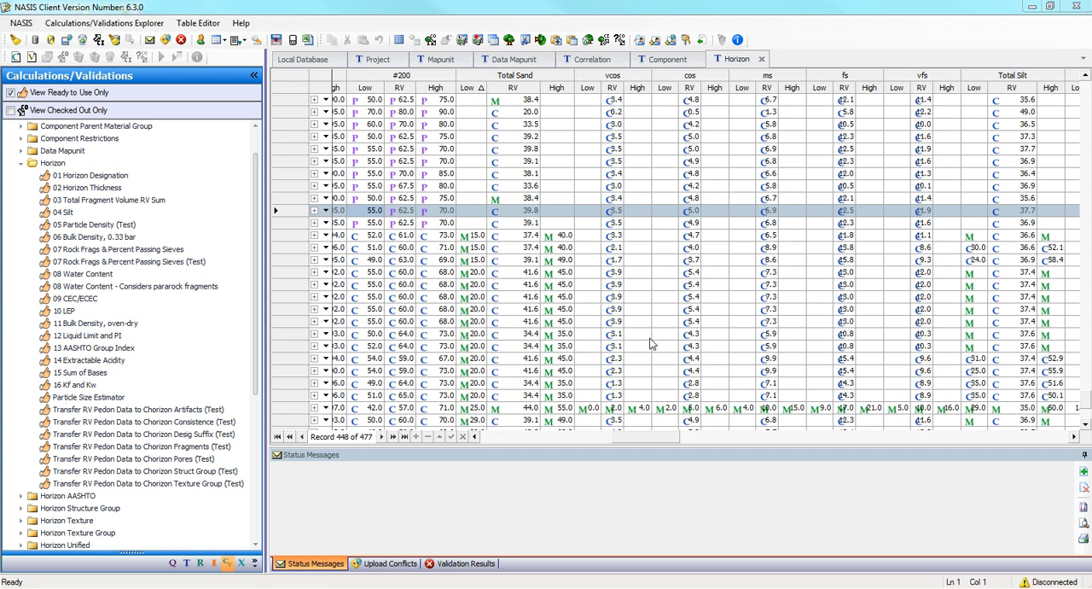
Select the Conservation Tree/Shrub Group (Test) component calculation and examine the Cons Tree Shrub Group column in the Component table.
scroll(256, 147, "up", 1)
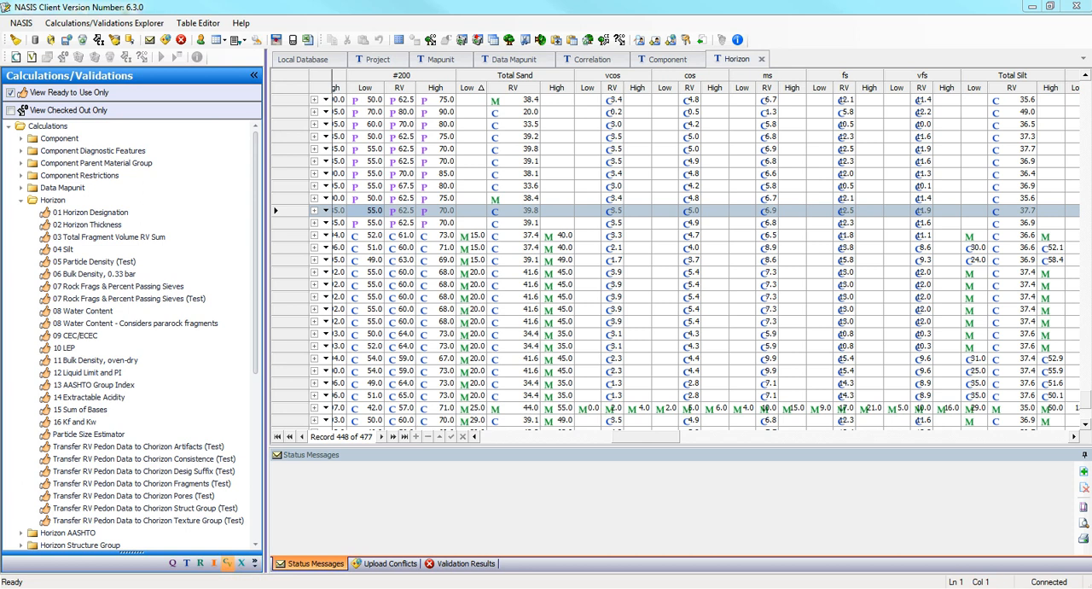
left_click(20, 139)
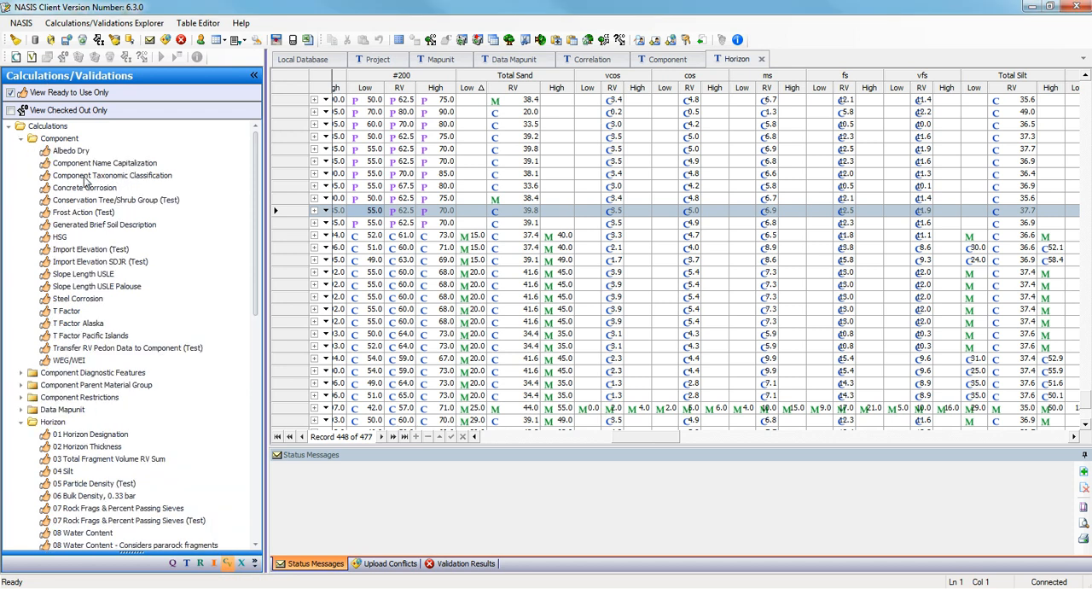
left_click(110, 203)
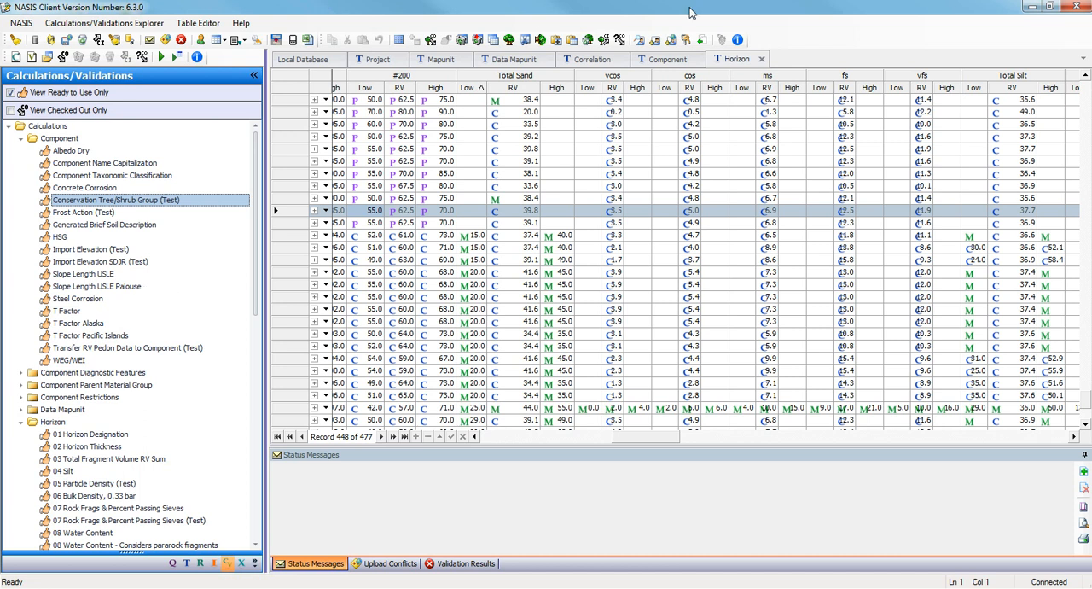
left_click(670, 59)
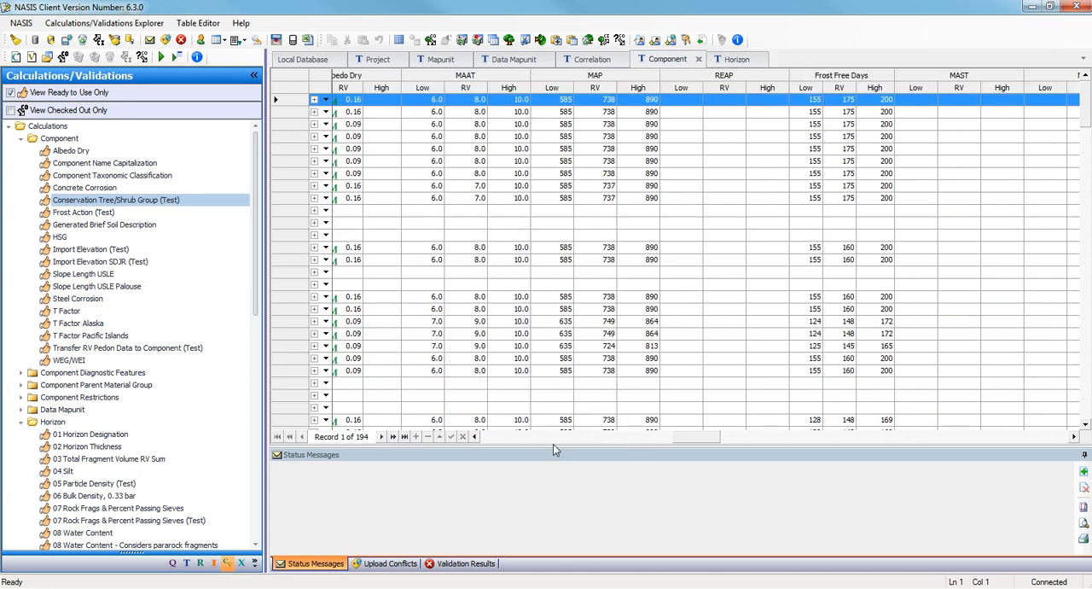
left_click(774, 437)
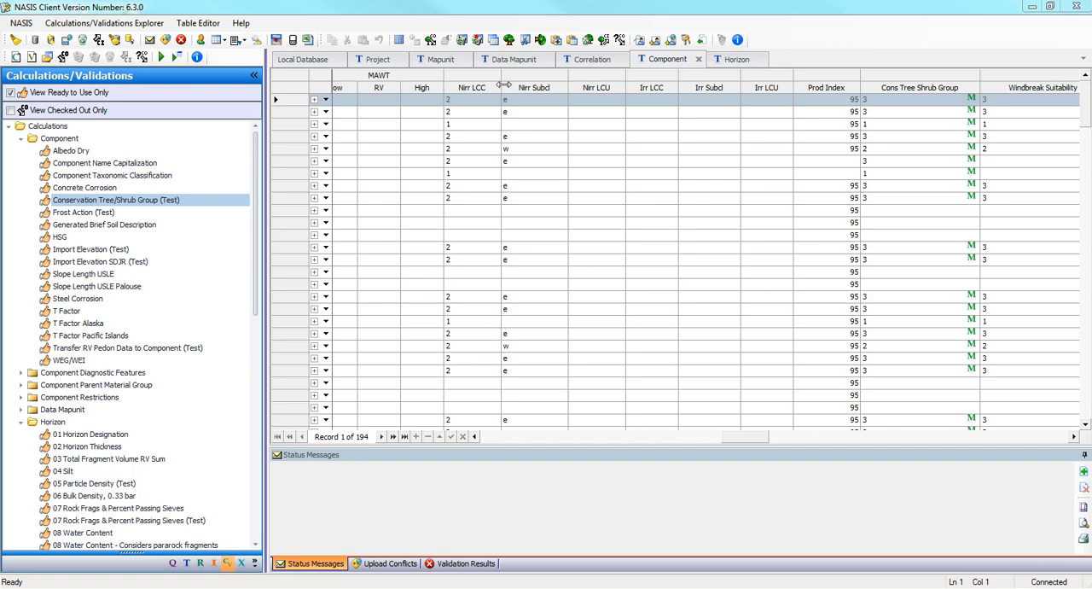
Check out the "MLRA 103 - Clarion loam, Bemis" record in the Data Mapunit table for editing.
left_click(511, 59)
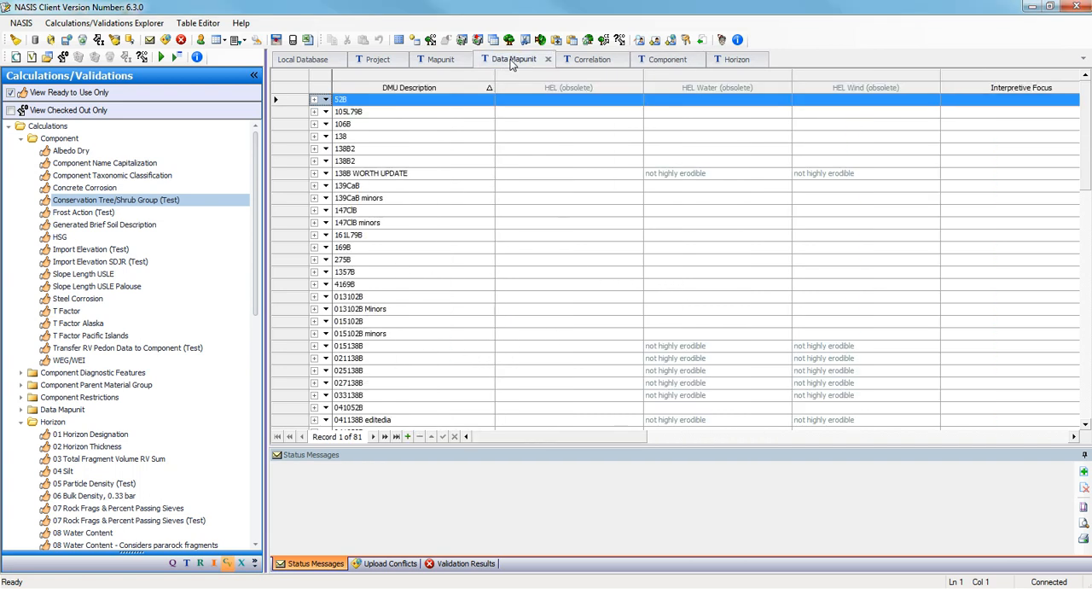
left_click(291, 173)
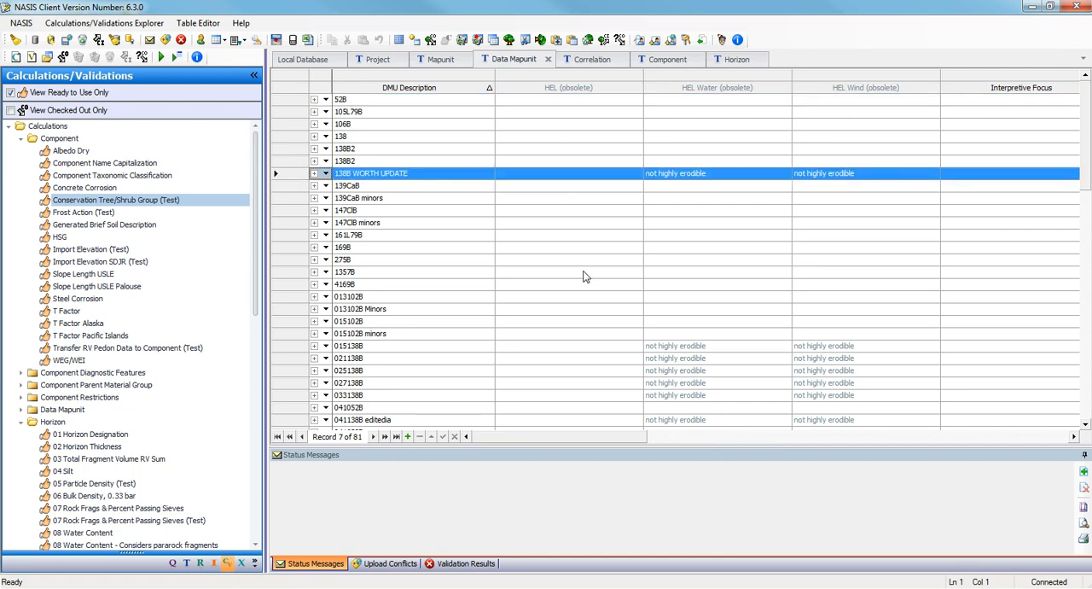
scroll(470, 268, "down", 10)
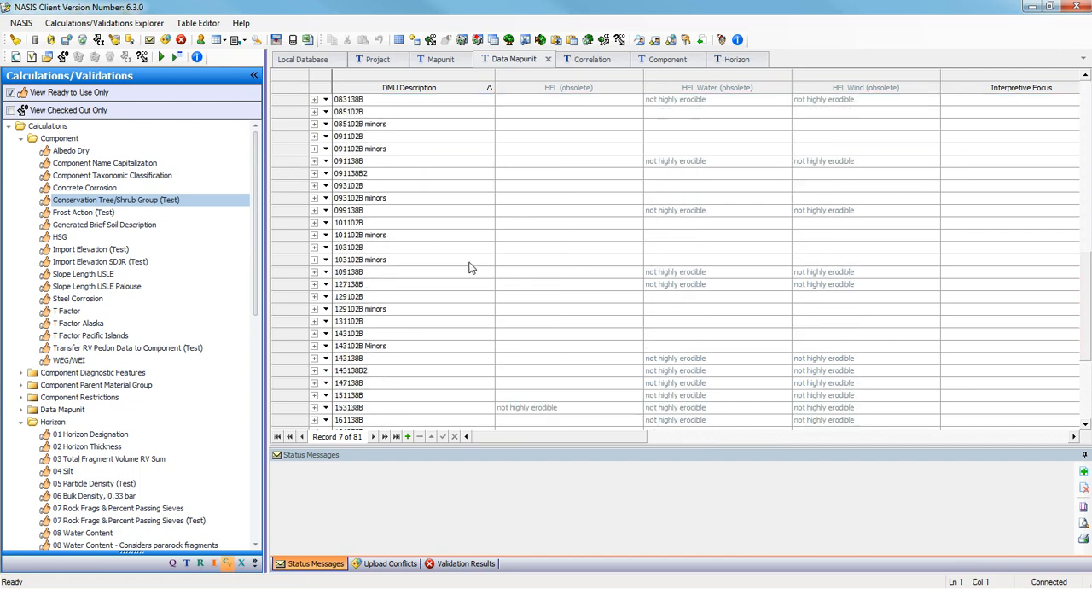
scroll(471, 268, "down", 4)
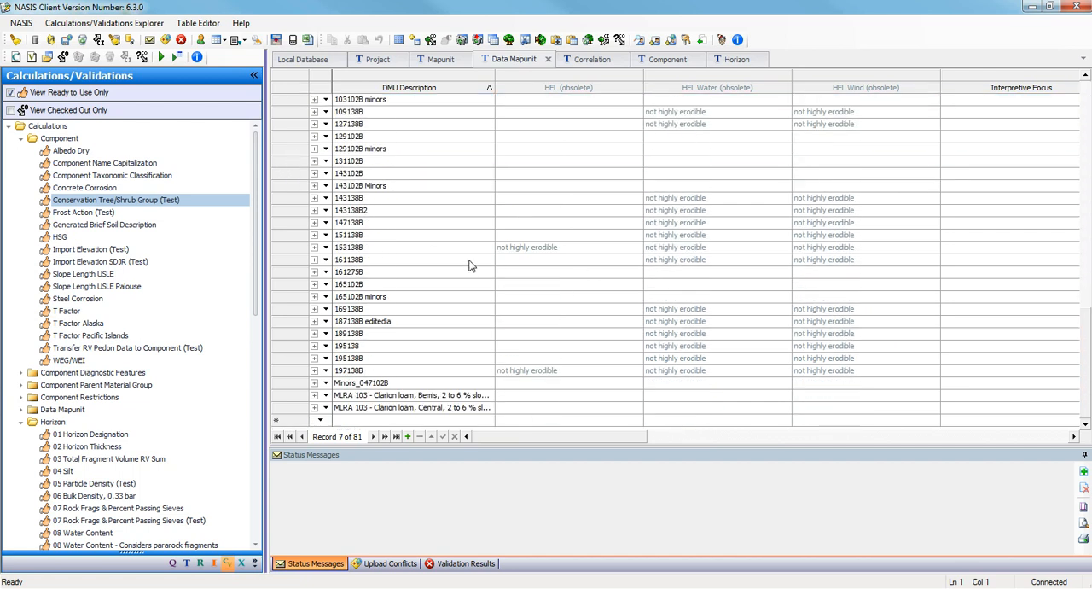
left_click(296, 397)
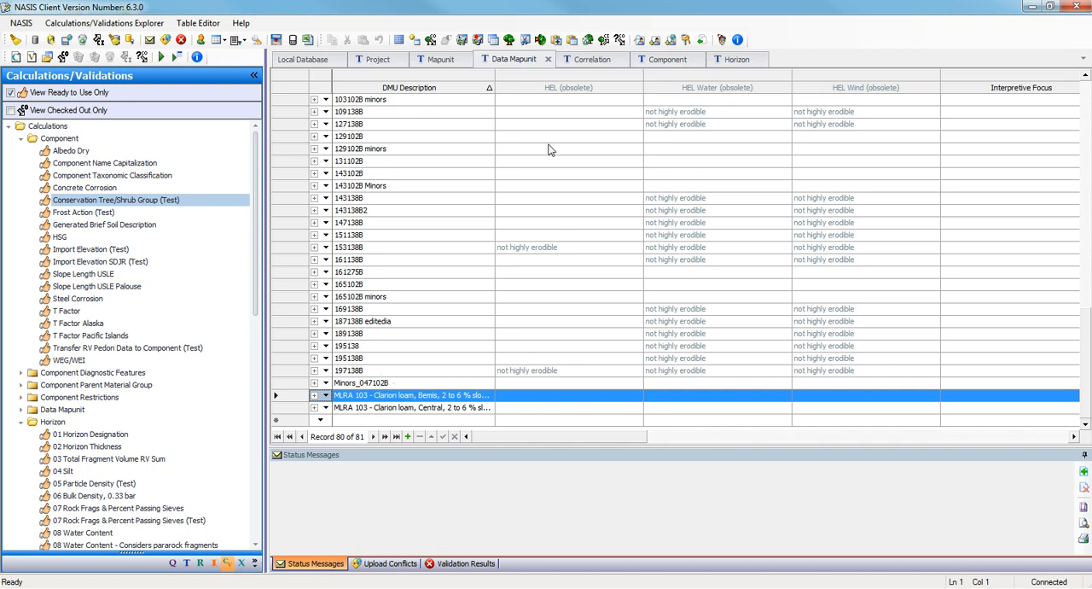
left_click(431, 40)
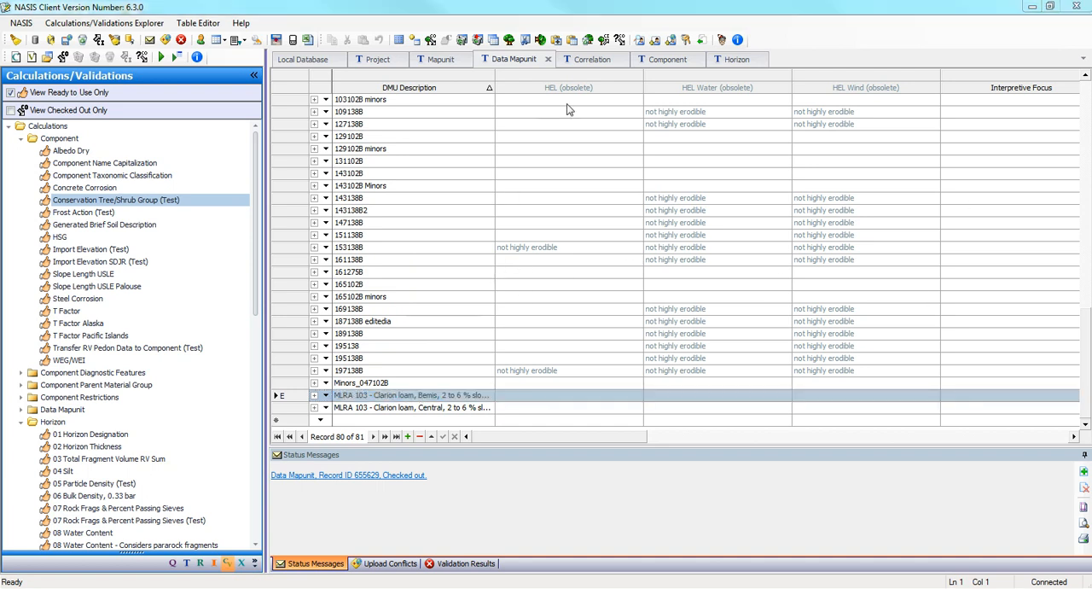
Sort the Component table so that the checked-out component rows come first.
left_click(664, 60)
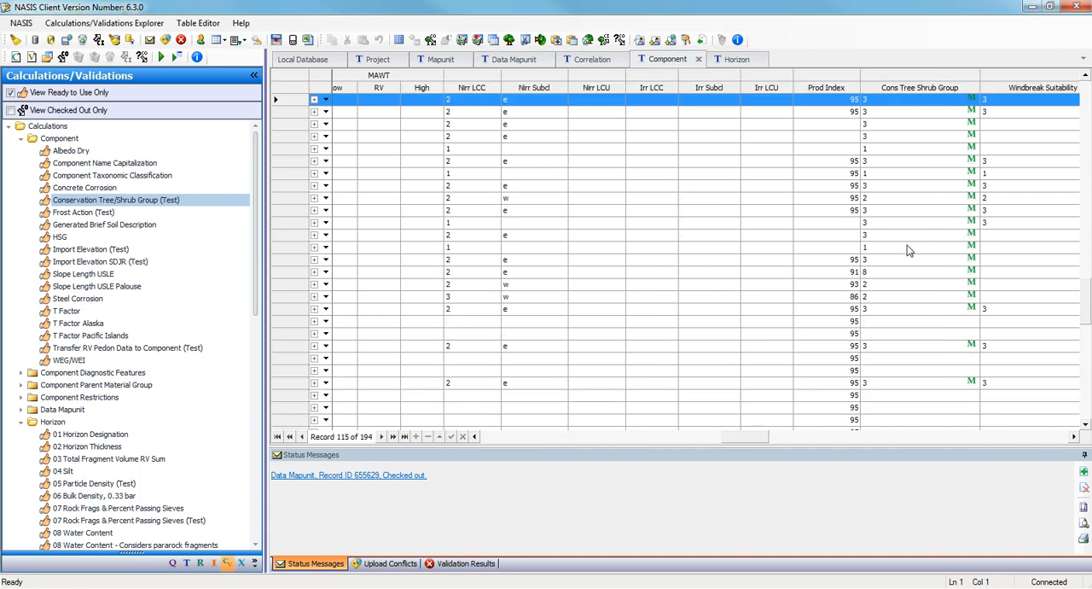
left_click_drag(1087, 318, 1086, 103)
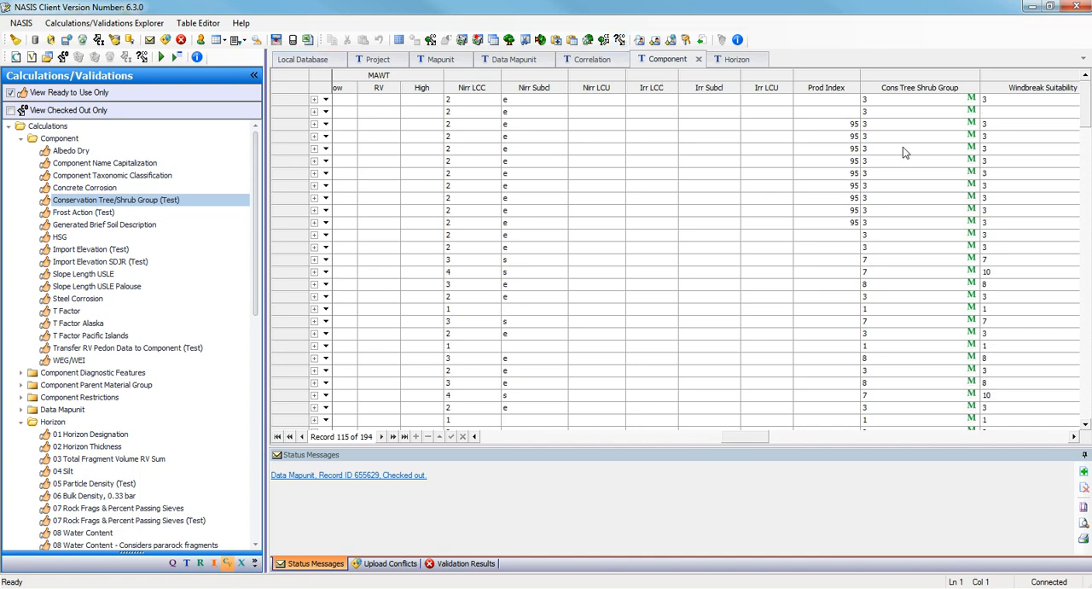
left_click_drag(1086, 127, 1085, 396)
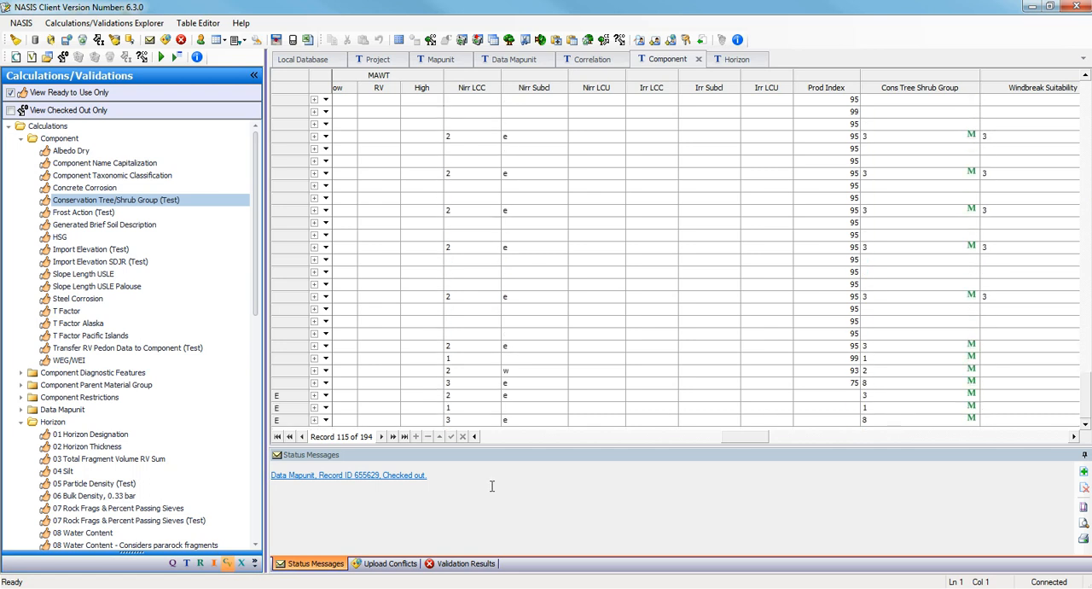
left_click(292, 96)
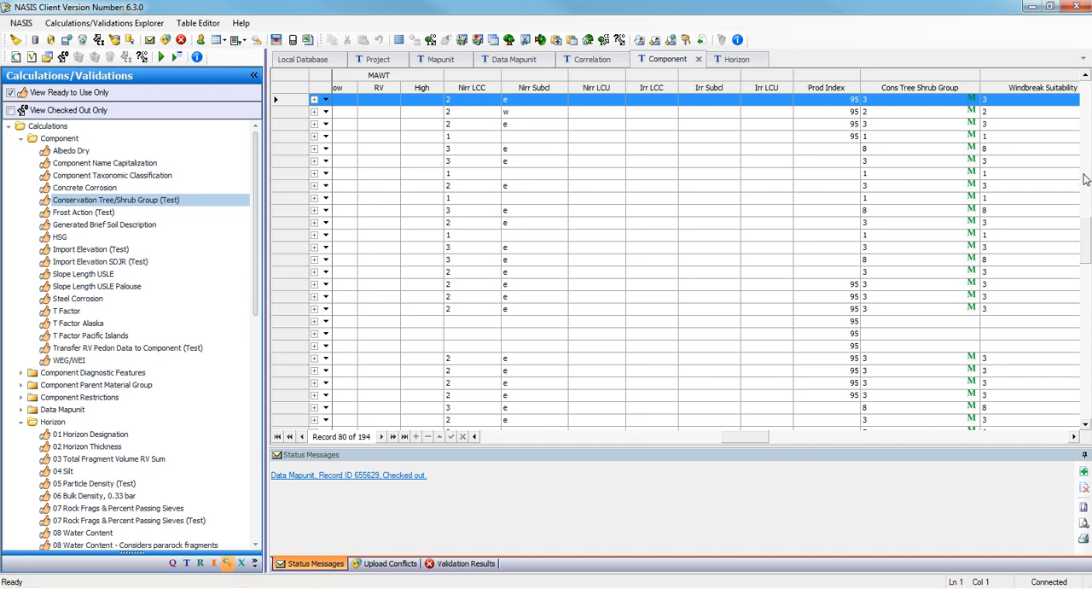
left_click_drag(1085, 234, 1085, 96)
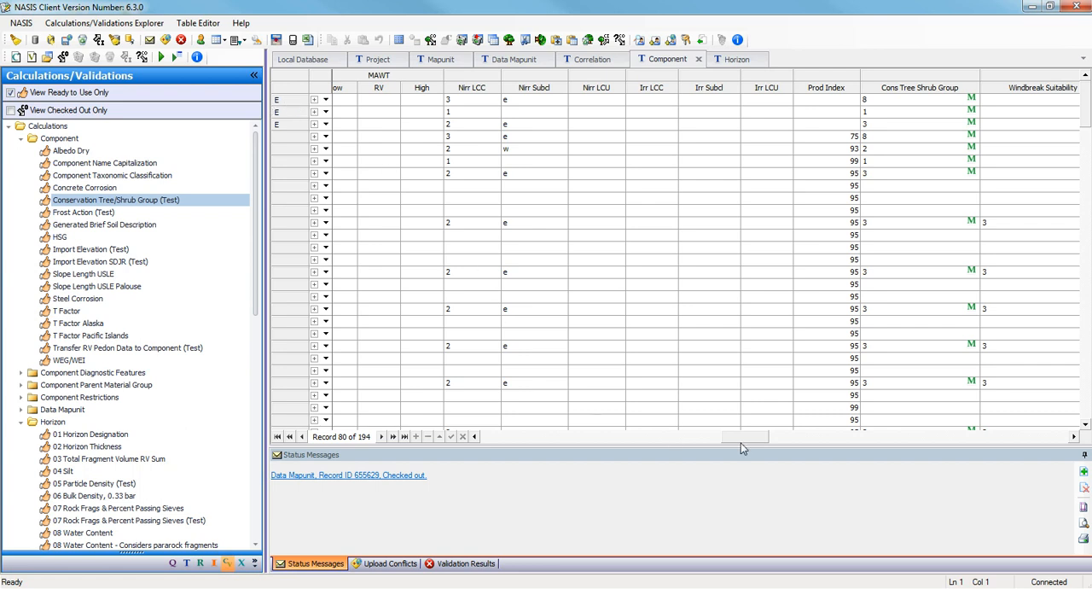
Freeze the Component Name column in the Component table.
left_click_drag(753, 436, 504, 452)
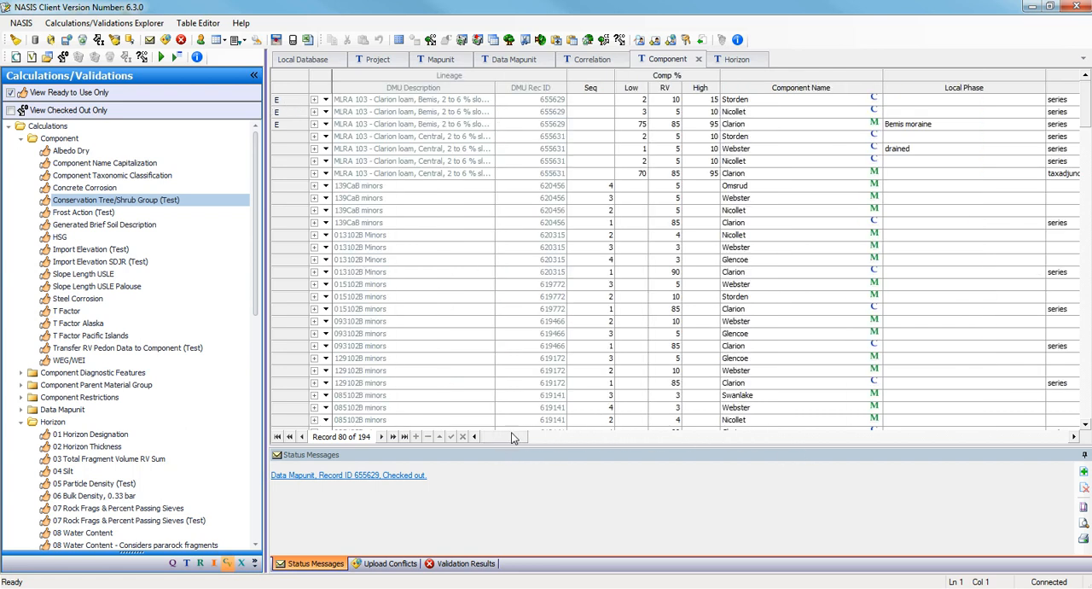
right_click(824, 92)
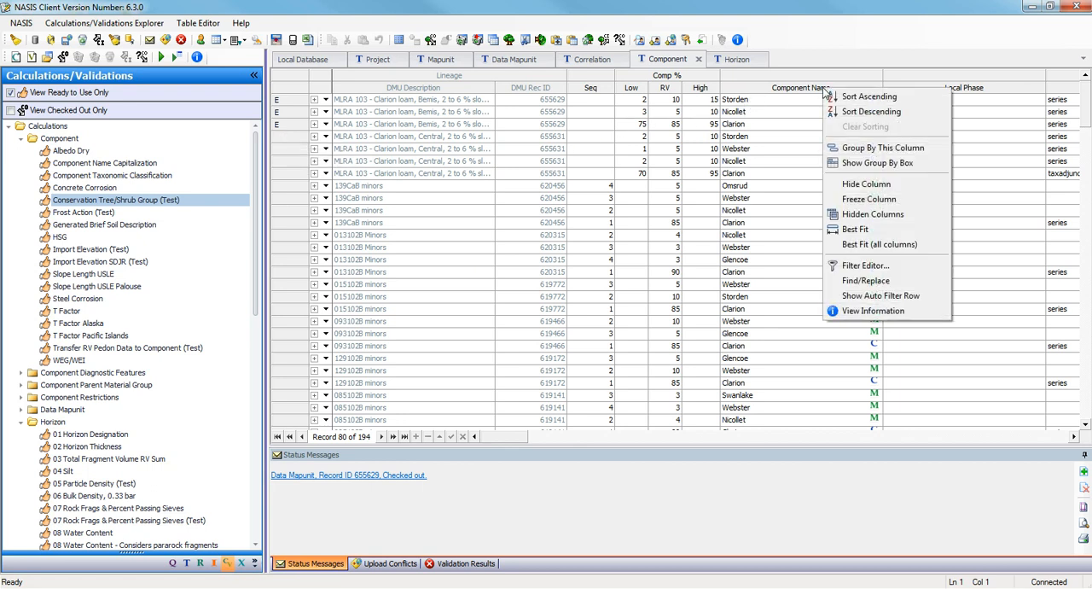
left_click(840, 199)
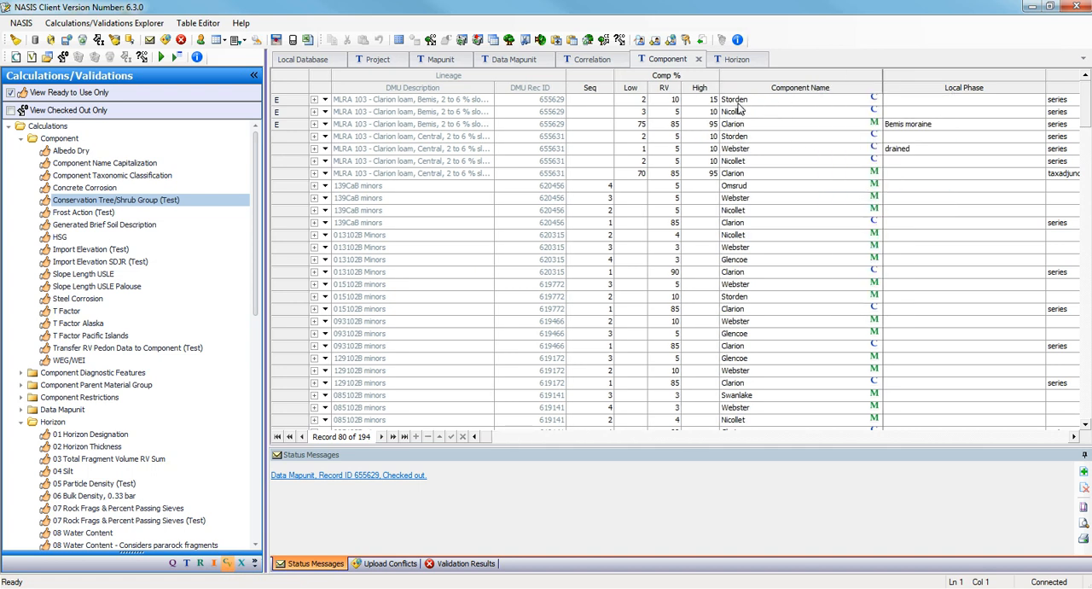
Run the Slope Length USLE calculation on the three checked-out Bemis components, replacing both manual and prior entries with calculated values.
left_click_drag(287, 101, 286, 127)
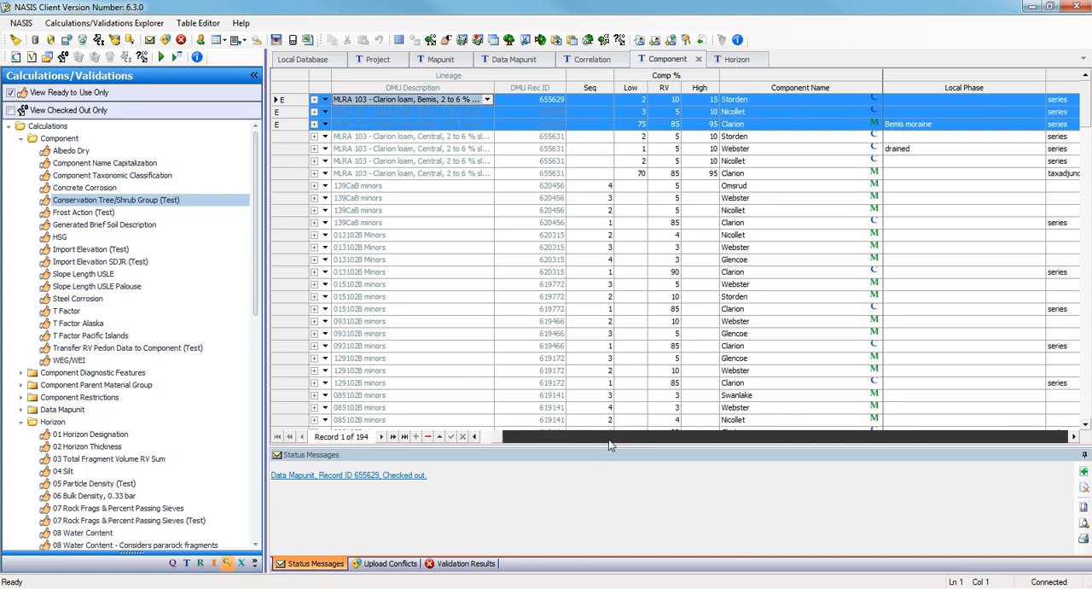
left_click(611, 434)
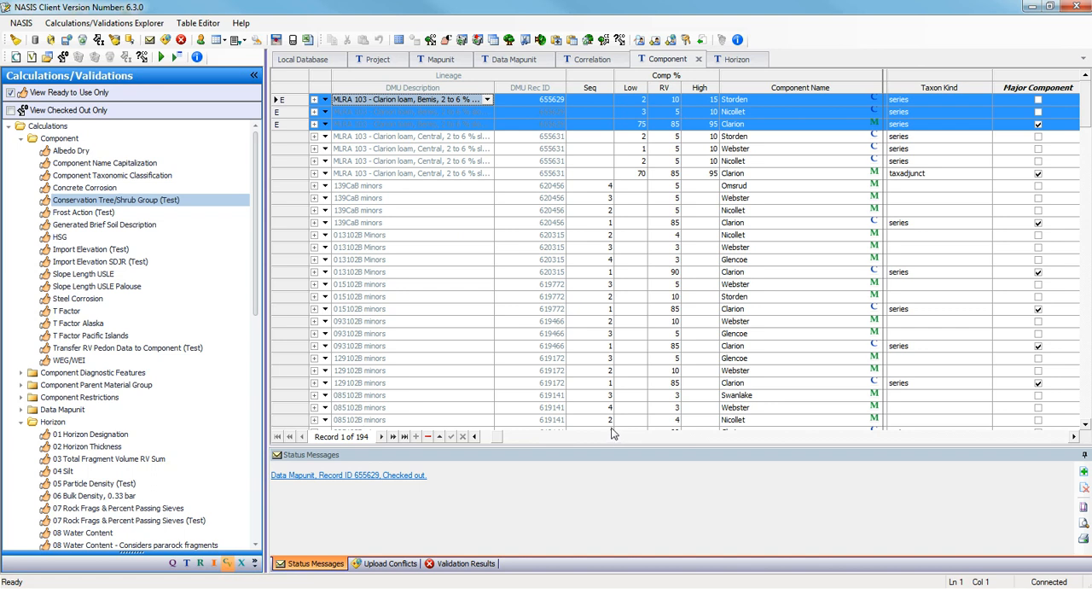
left_click(612, 438)
left_click(611, 440)
left_click(611, 441)
left_click(611, 441)
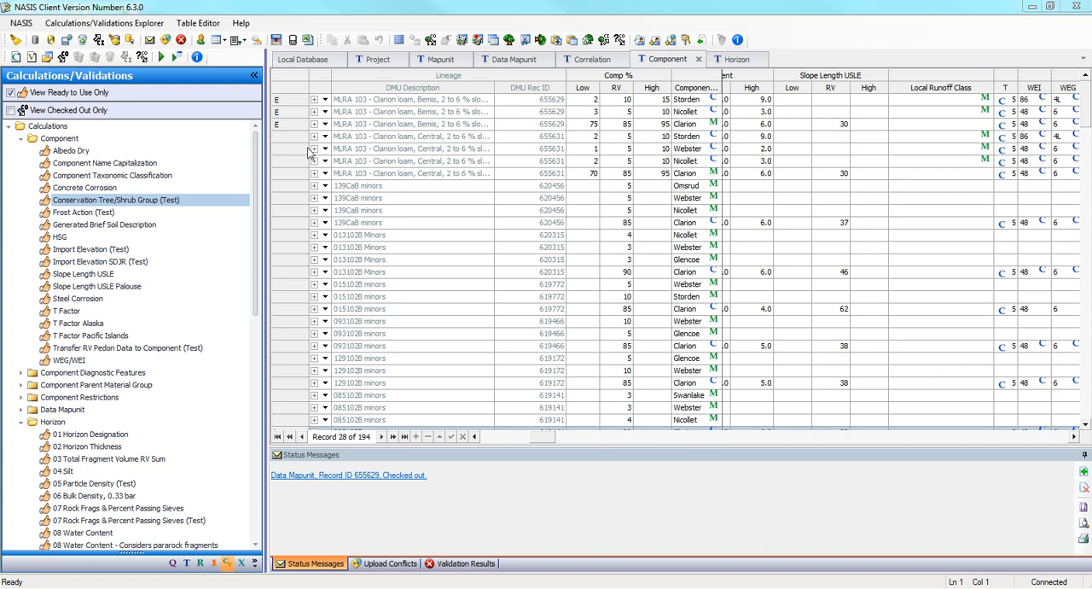
left_click_drag(294, 101, 296, 125)
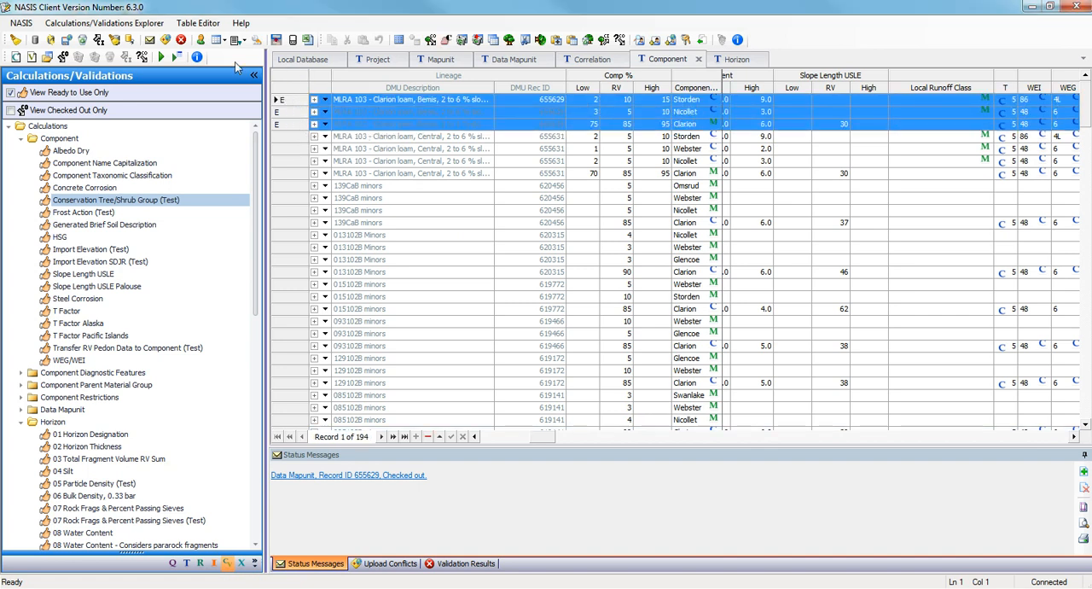
left_click(102, 278)
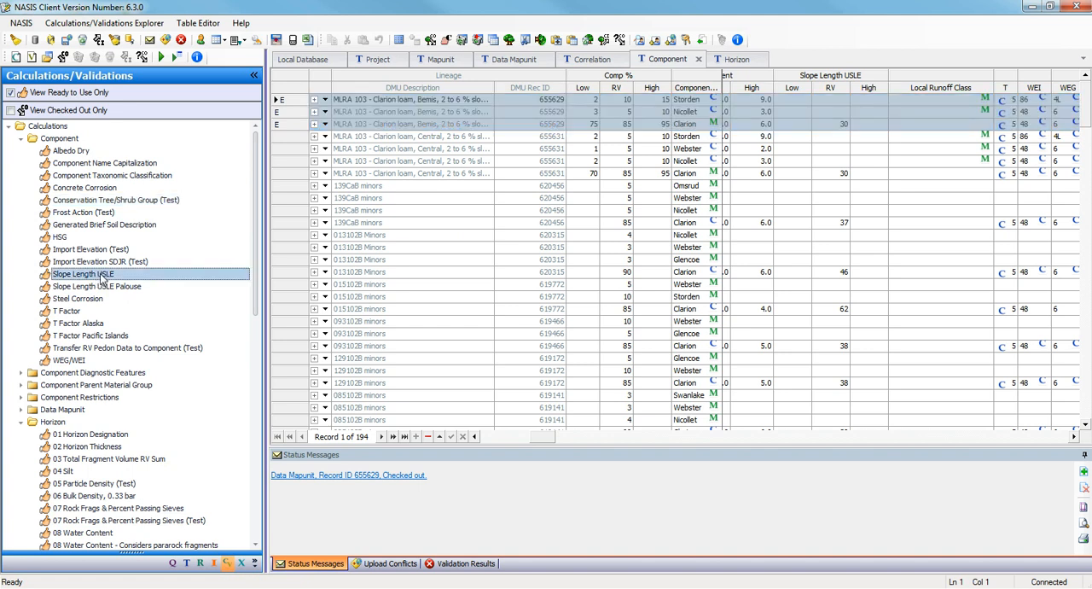
left_click(160, 56)
left_click(472, 289)
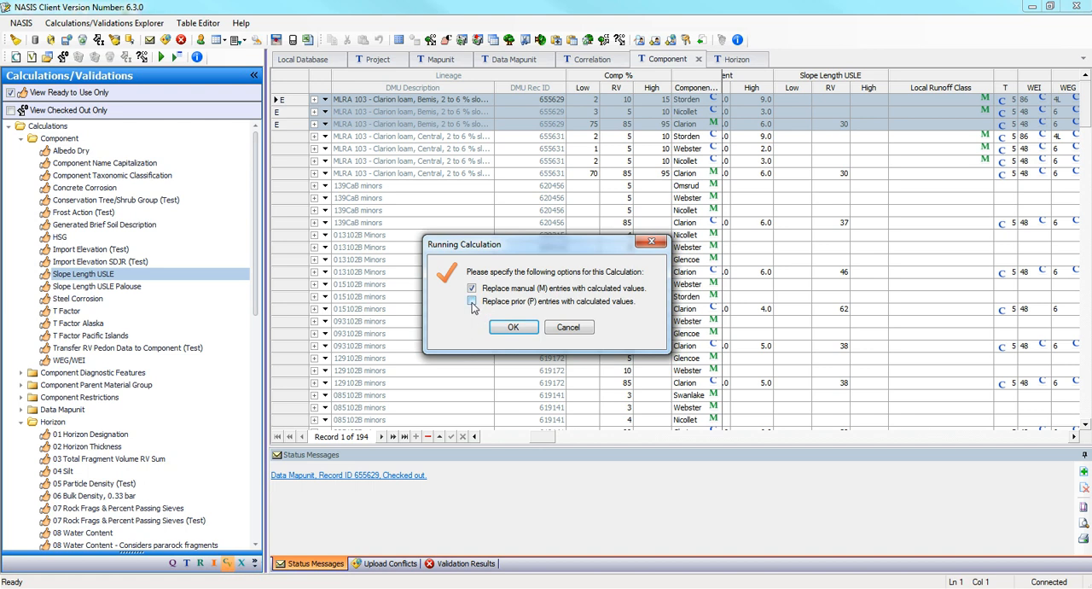
left_click(472, 302)
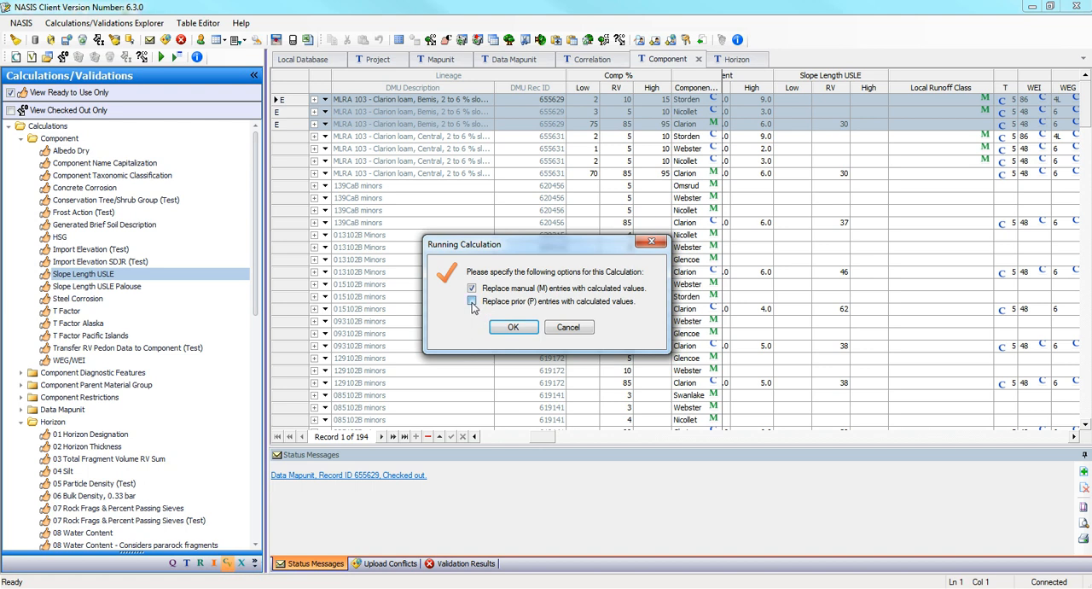
left_click(514, 328)
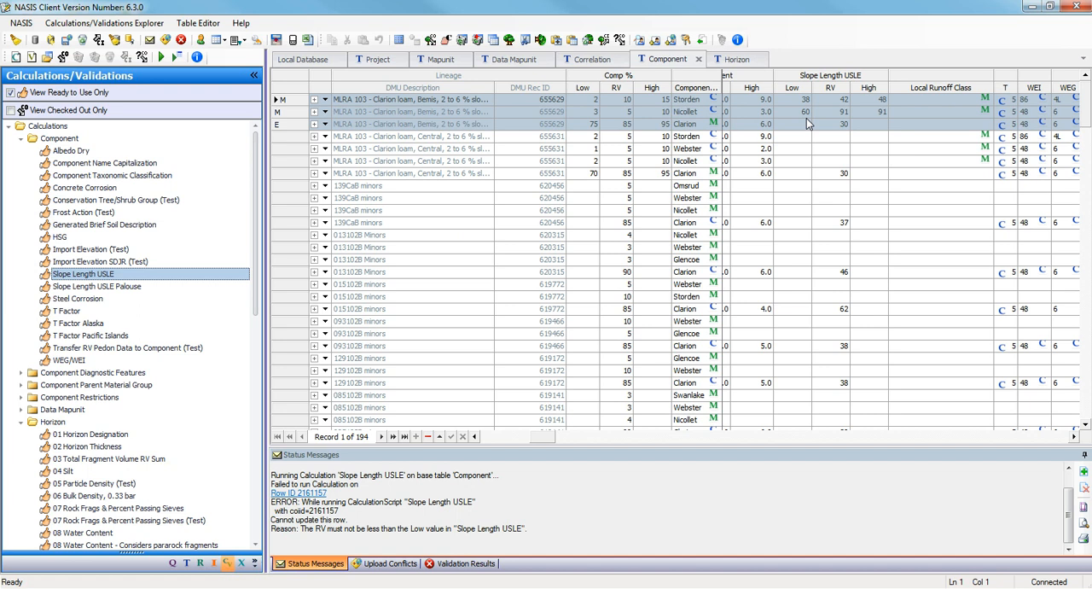
Set the Slope Length USLE RV to 45 for the Bemis Storden component, and RV to 95 and High to 110 for Bemis Nicollet.
left_click(831, 101)
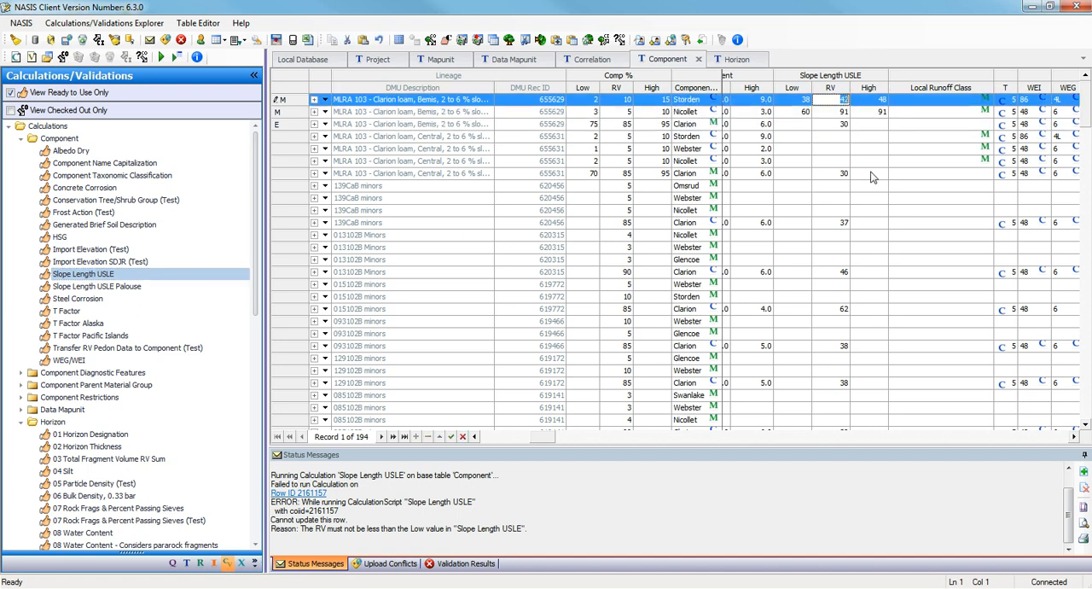
type("45")
left_click(843, 112)
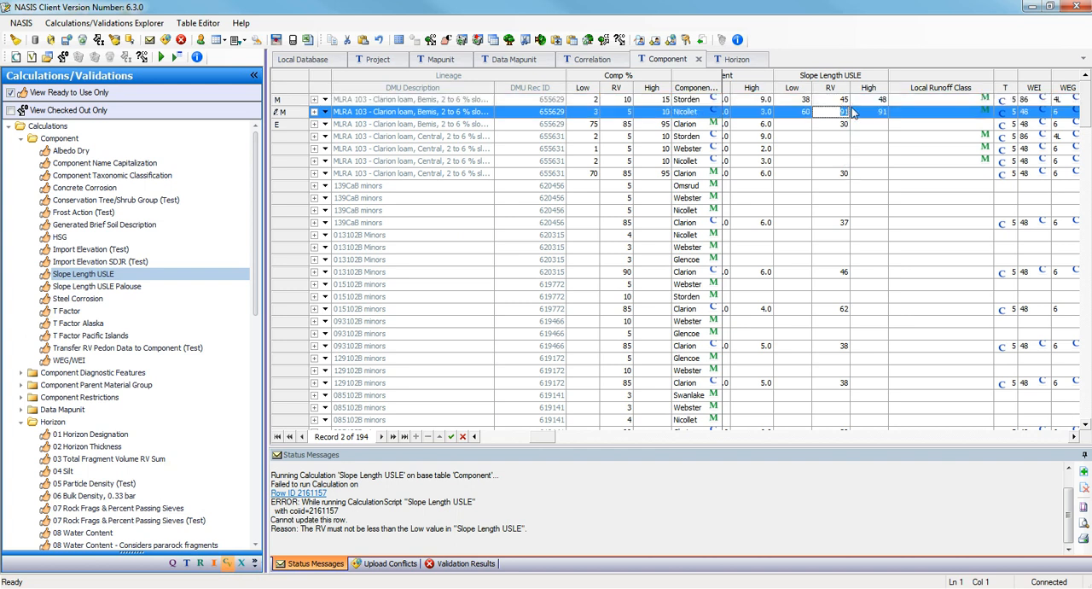
type("95")
left_click(601, 374)
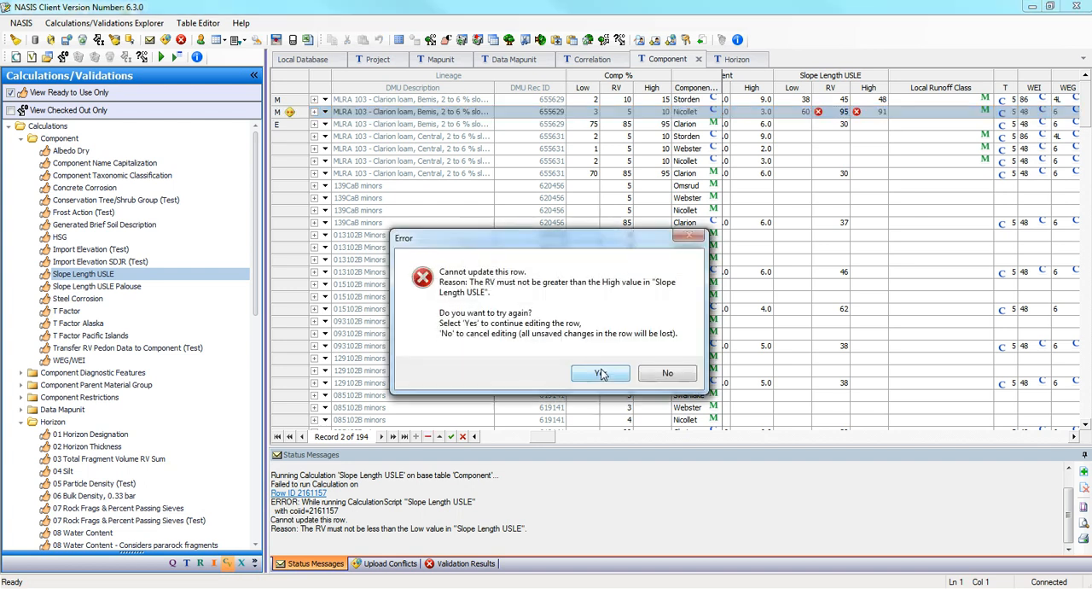
left_click(602, 373)
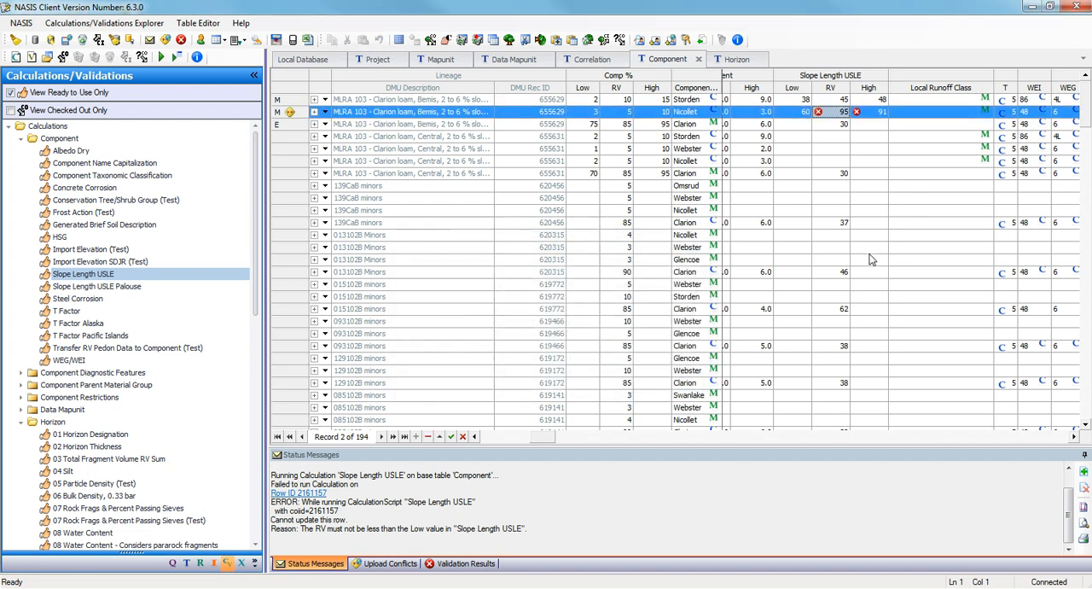
left_click(879, 111)
type("110")
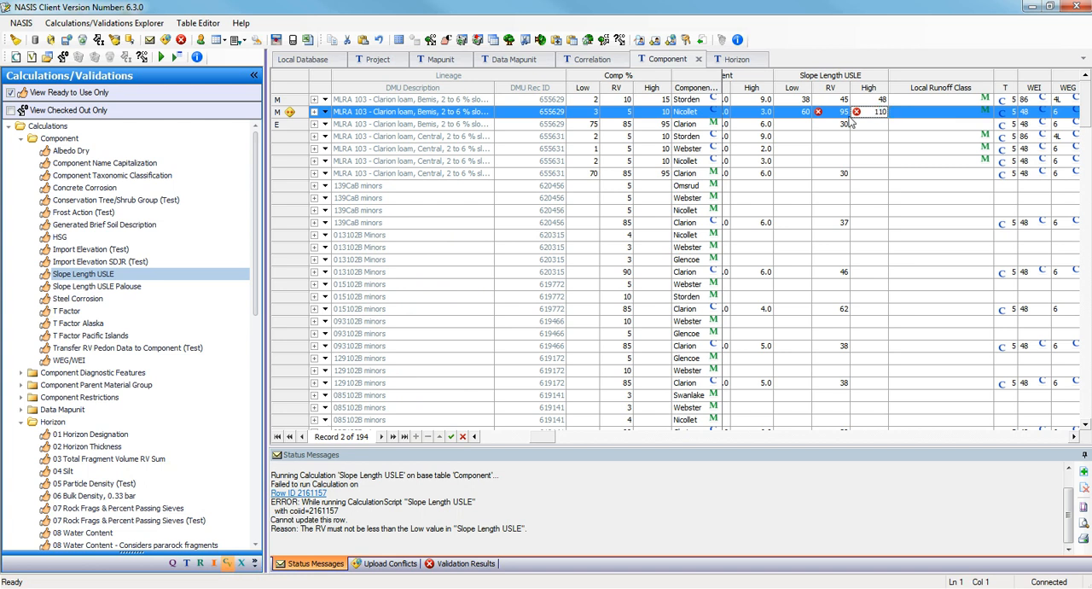
left_click(826, 137)
Set the Slope Length USLE of the Bemis Clarion component to Low 30, RV 50 and High 60.
left_click(841, 124)
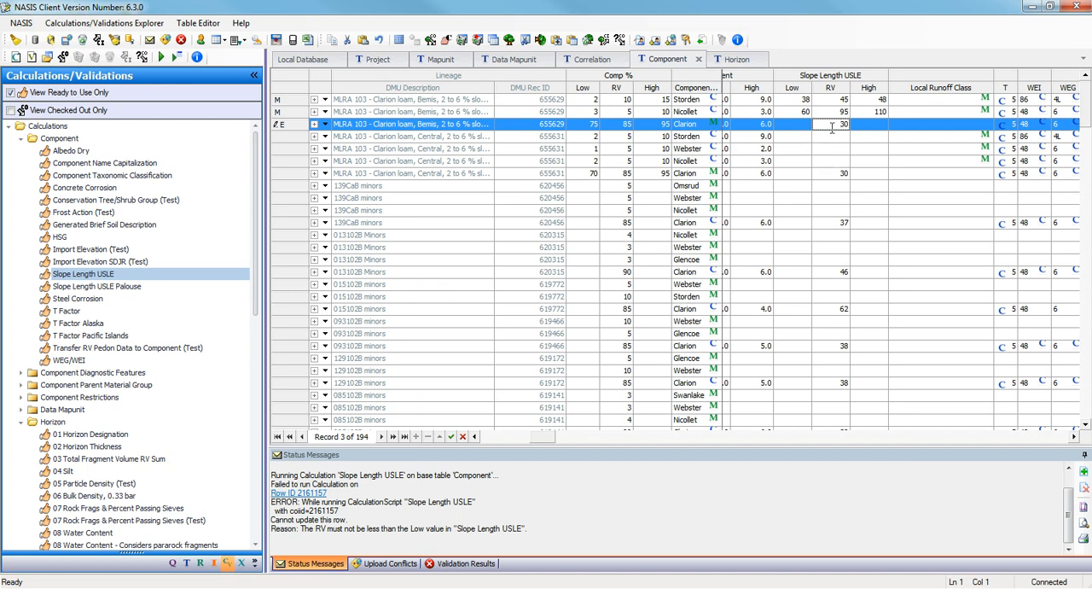
left_click_drag(834, 124, 856, 120)
type("50")
key("shift+Tab")
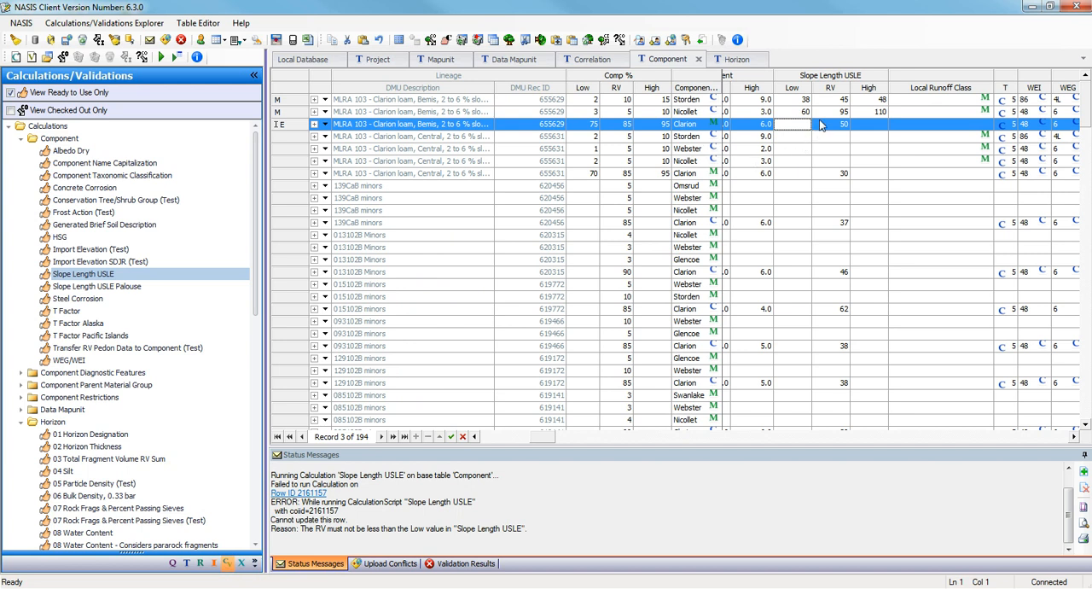
type("30")
left_click(870, 126)
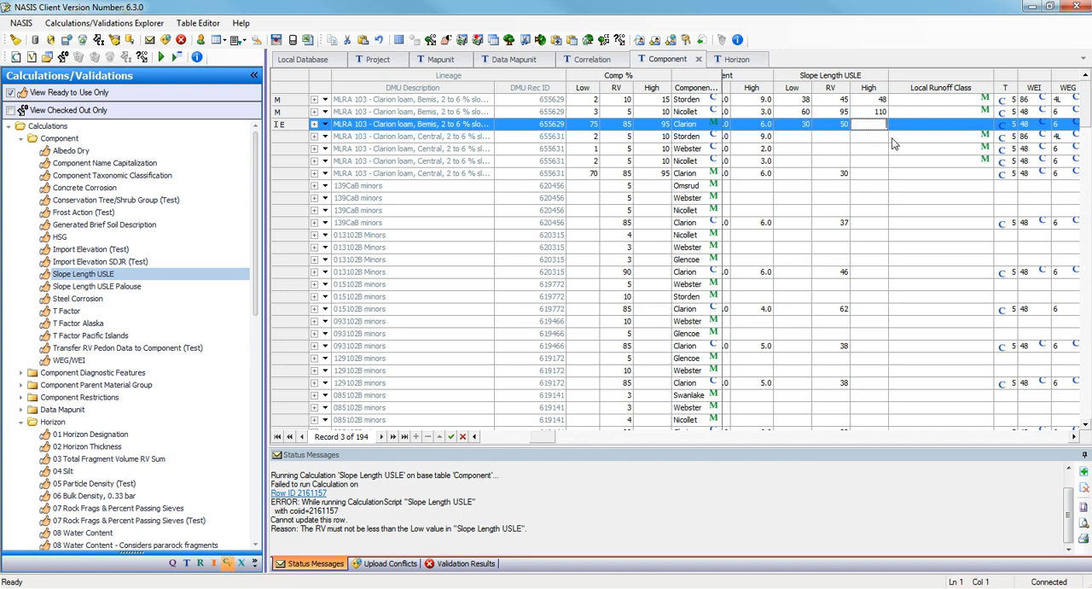
type("60")
left_click(820, 140)
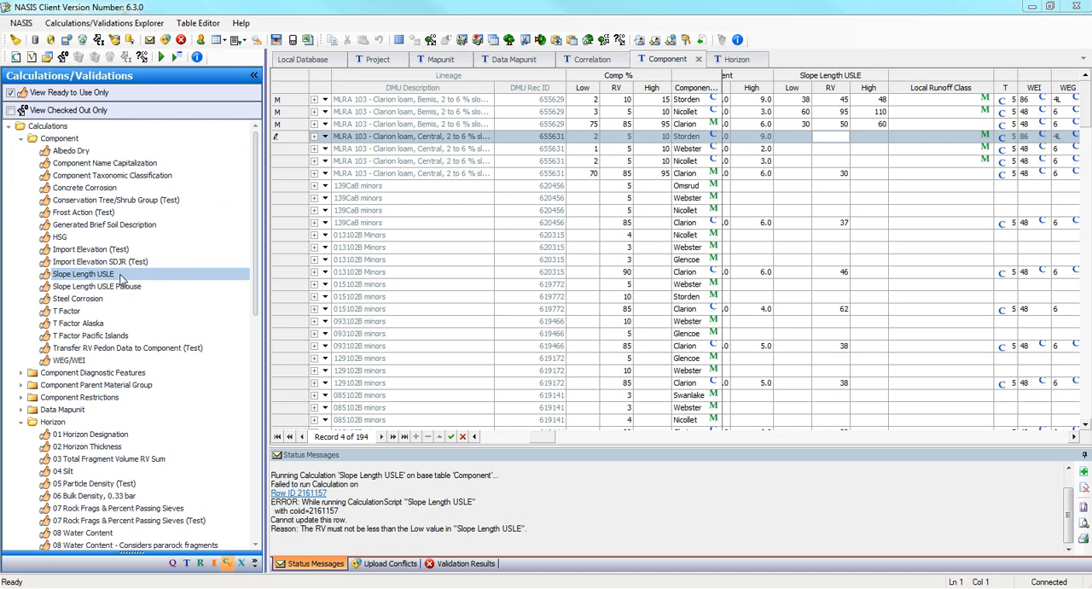
Open the Steel Corrosion component calculation and read through its script from the base table query to the final SET statement.
double_click(61, 301)
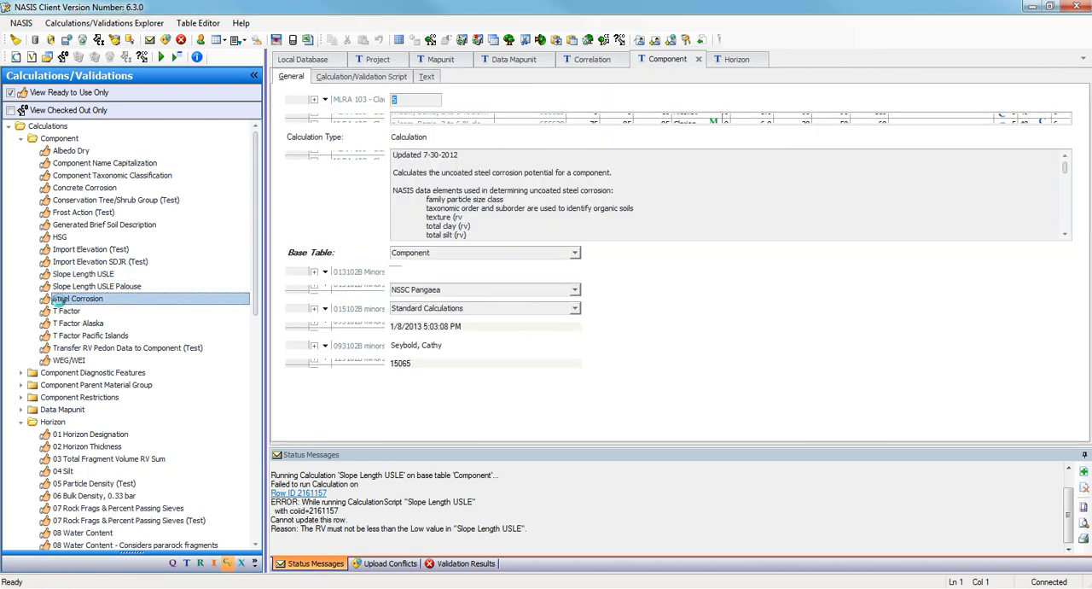
left_click(343, 78)
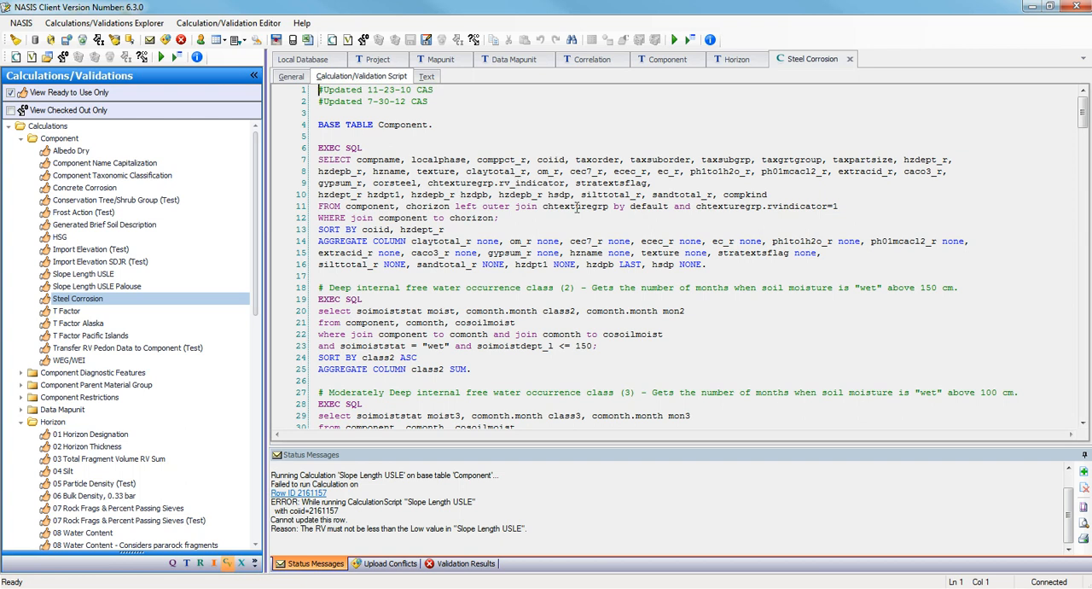
scroll(546, 226, "down", 4)
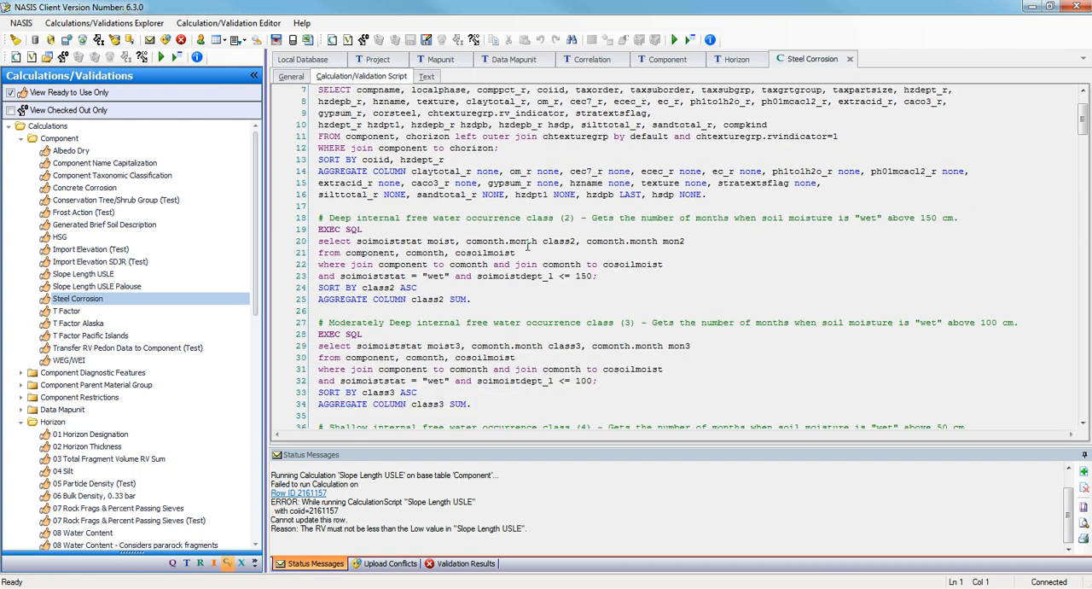
scroll(526, 245, "down", 6)
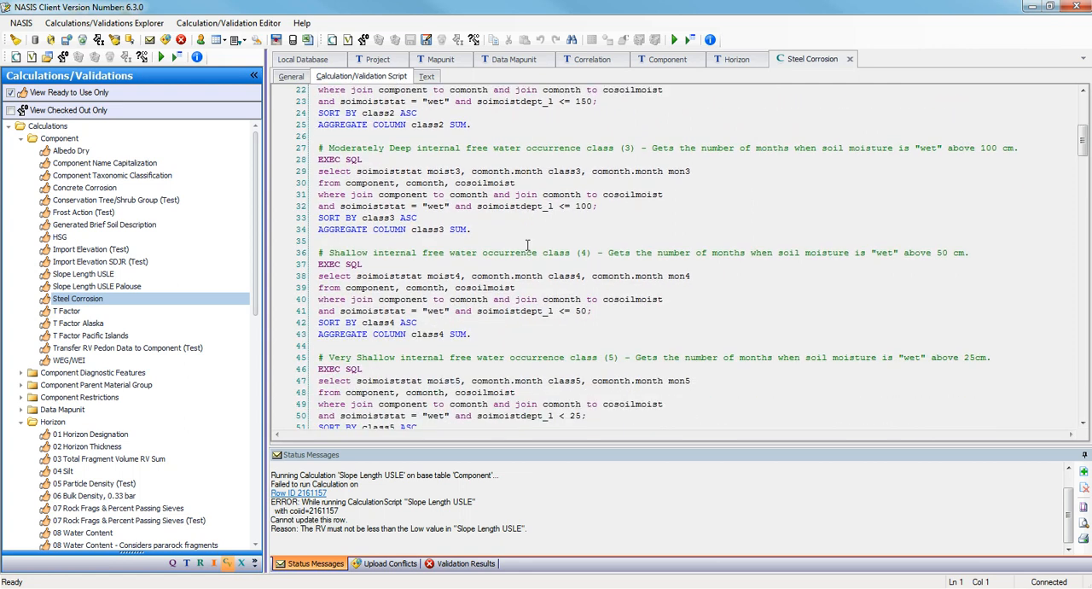
scroll(527, 245, "down", 3)
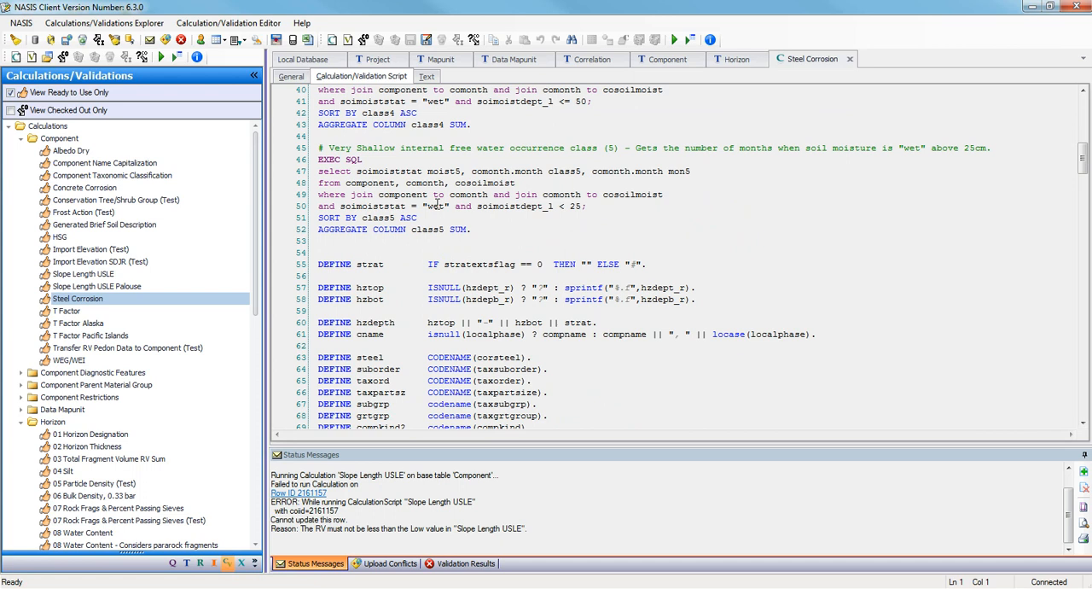
scroll(438, 204, "down", 5)
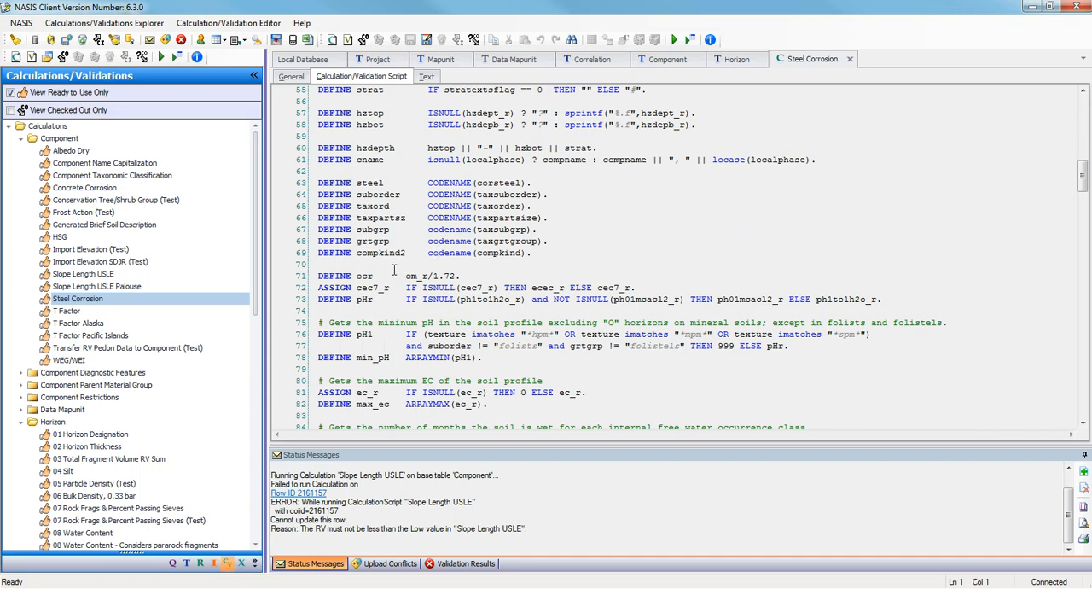
scroll(408, 265, "down", 4)
scroll(409, 265, "down", 17)
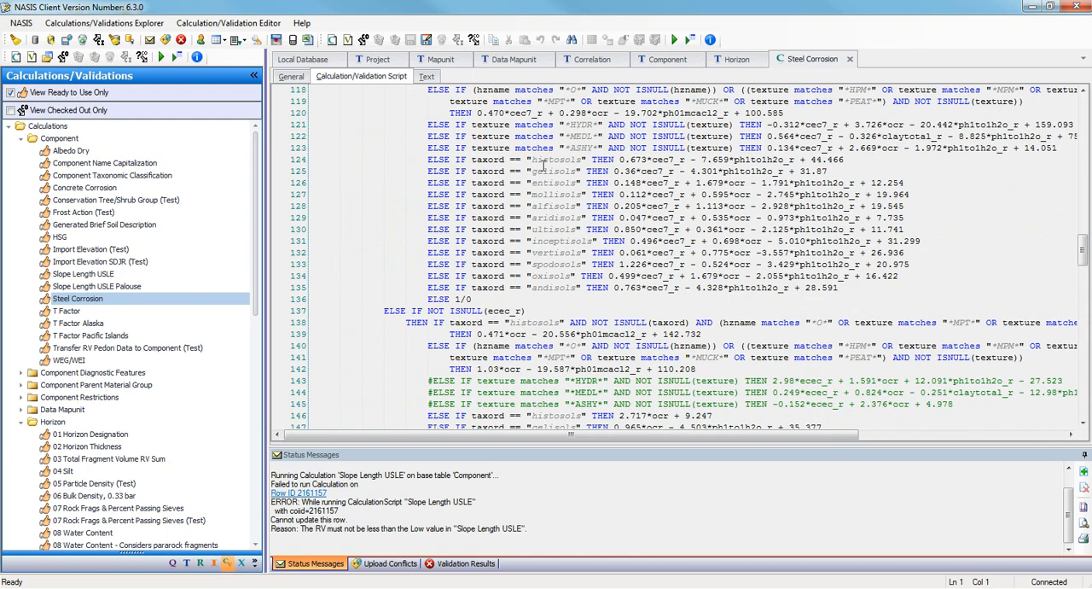
scroll(542, 164, "down", 19)
scroll(555, 241, "down", 20)
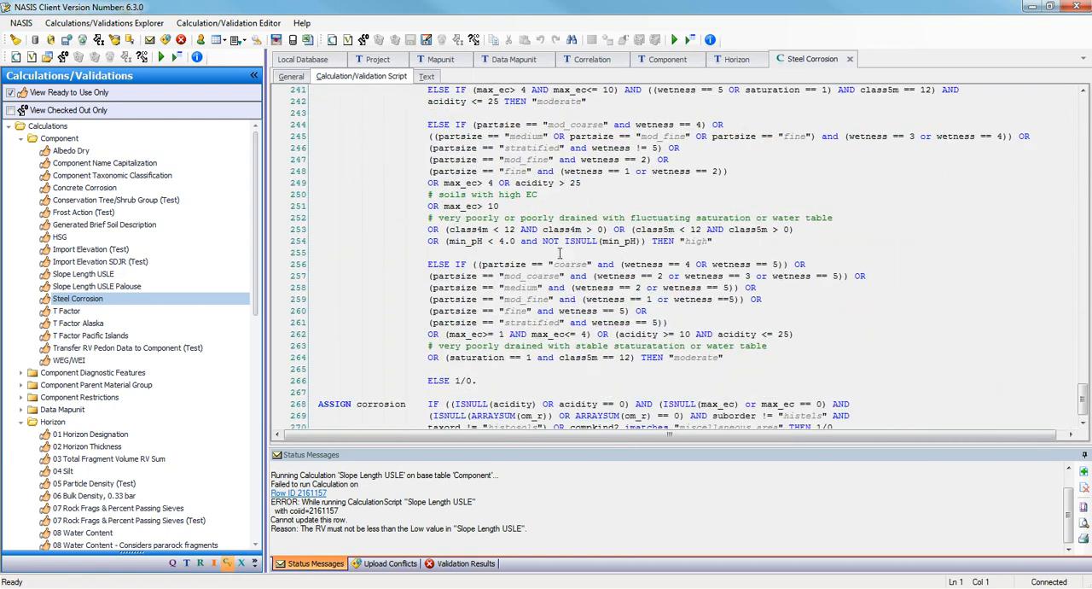
scroll(559, 253, "down", 2)
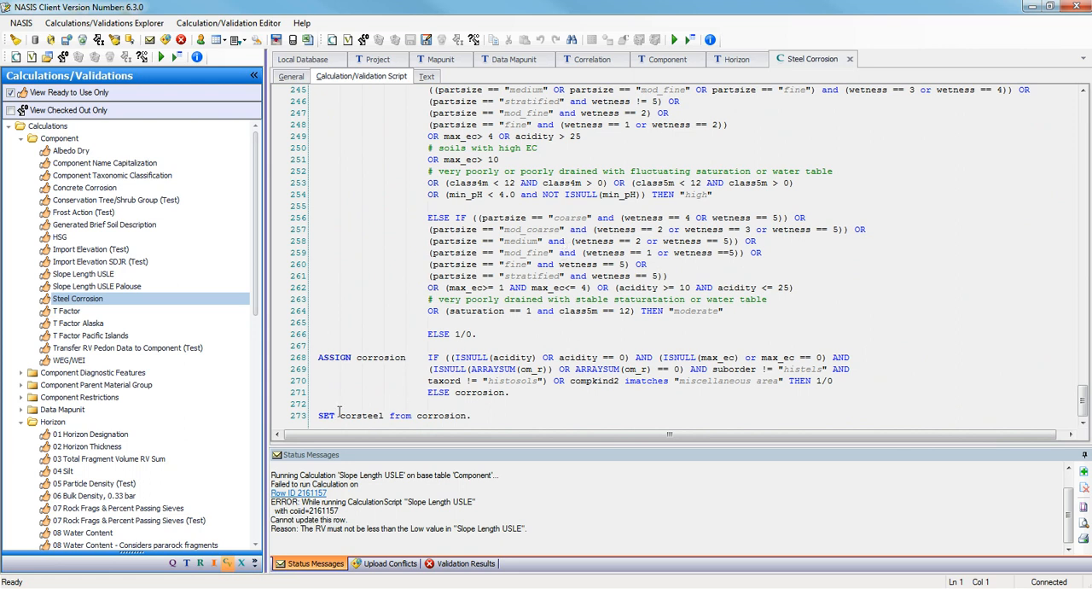
Trace how the Steel Corrosion script sets corsteel, examining the SET line, the ASSIGN corrosion conditions and the corrosion definition above them.
left_click_drag(472, 416, 314, 359)
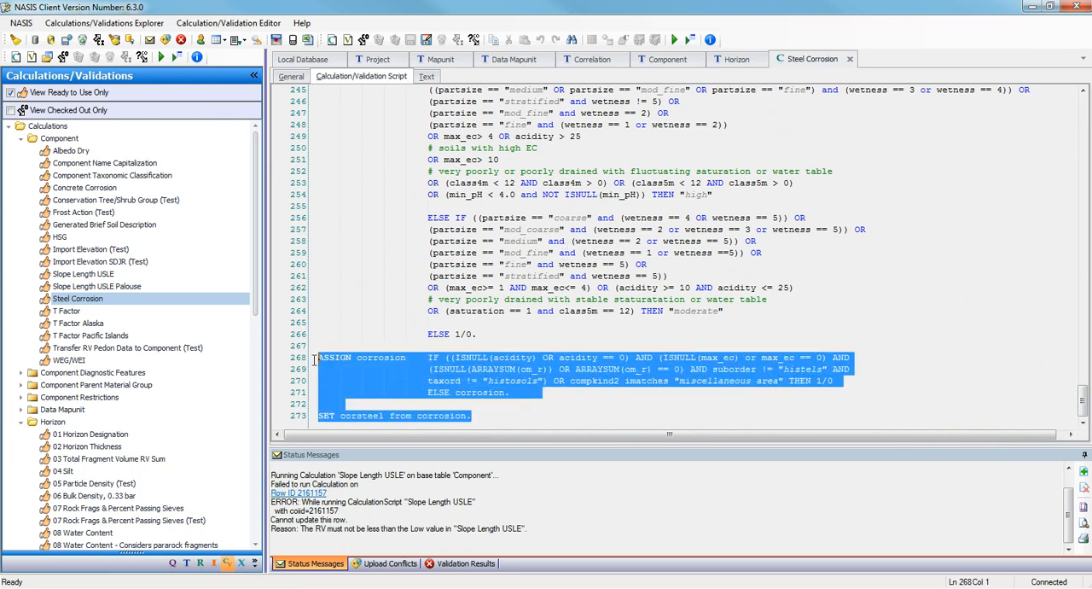
left_click(495, 417)
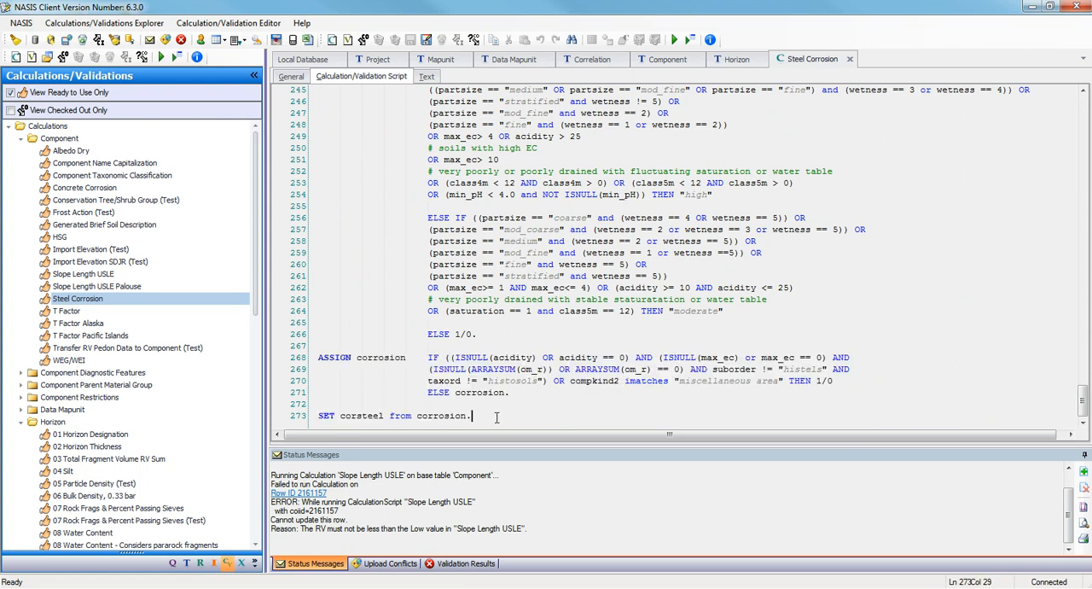
left_click(309, 418)
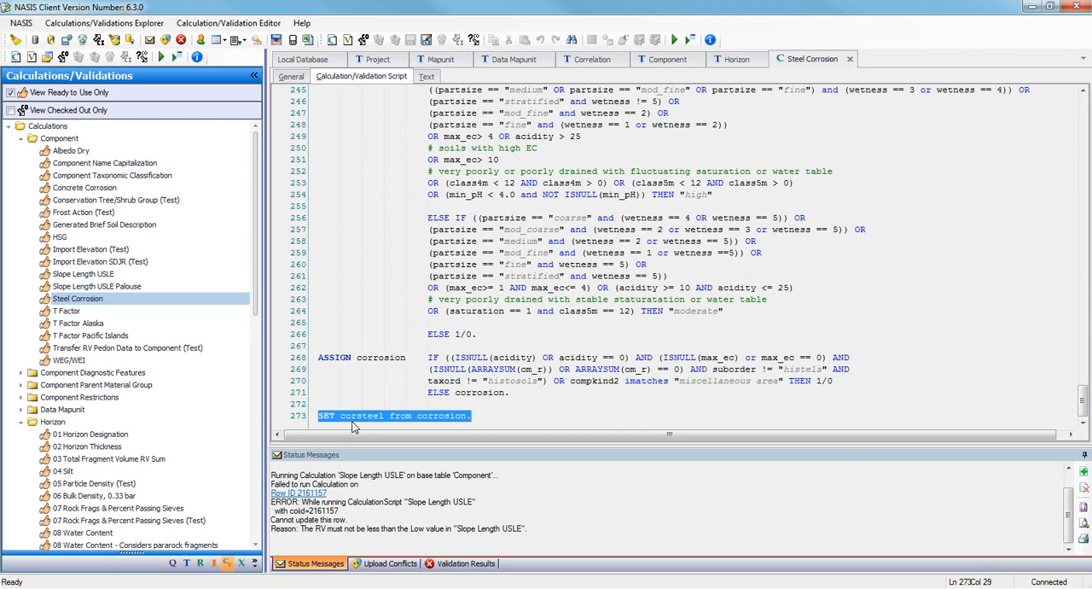
left_click_drag(314, 358, 394, 357)
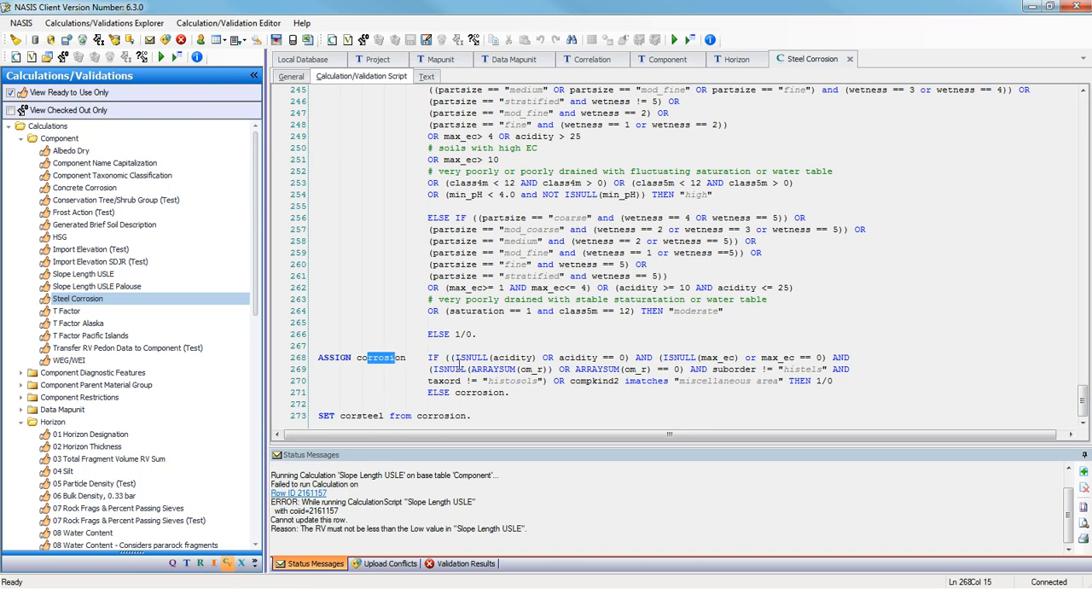
left_click_drag(524, 396, 427, 358)
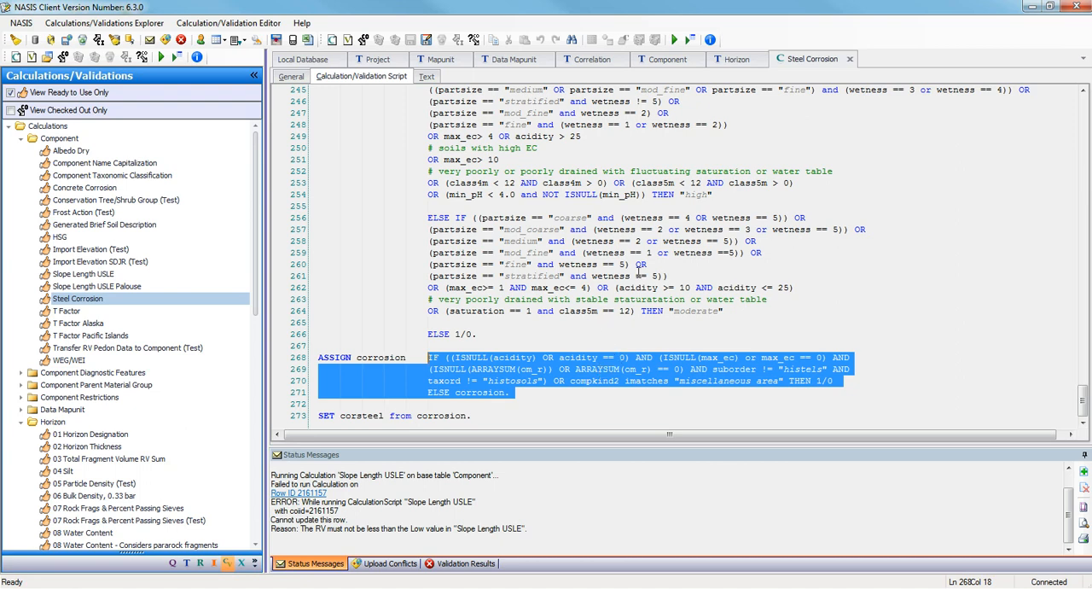
scroll(531, 226, "up", 6)
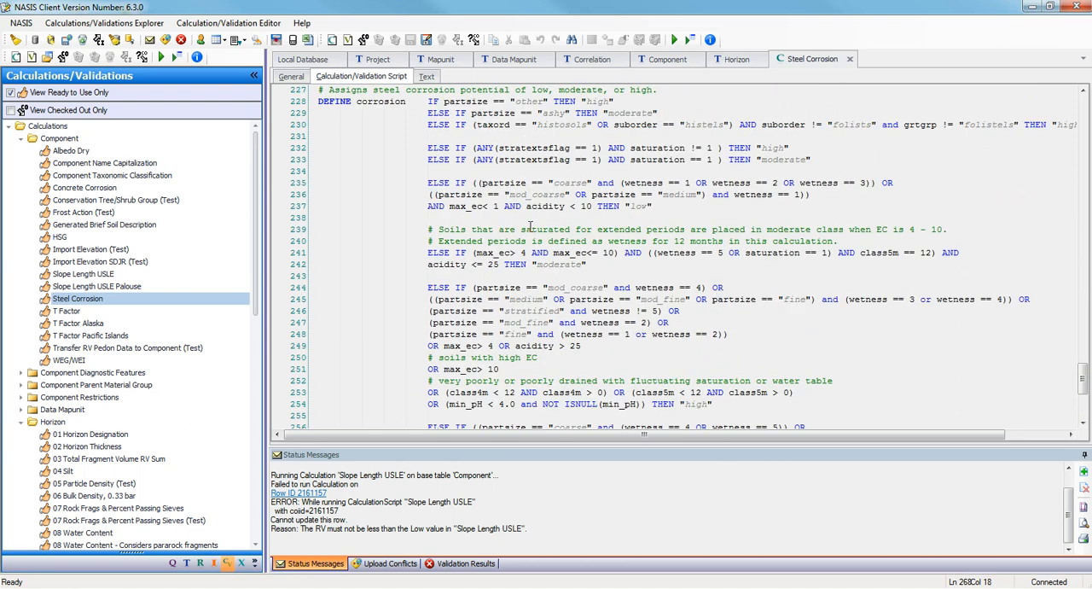
scroll(531, 226, "up", 7)
scroll(531, 226, "up", 3)
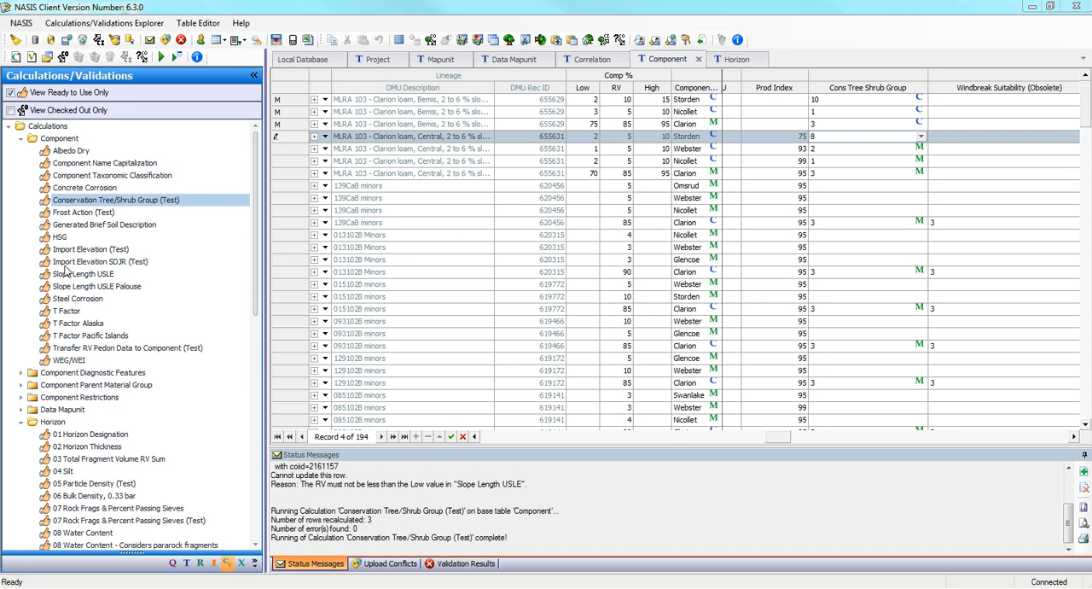
Look through the list of Horizon calculations, including Particle Size Estimator, and the remaining calculation groups.
left_click(258, 168)
left_click_drag(261, 174, 268, 341)
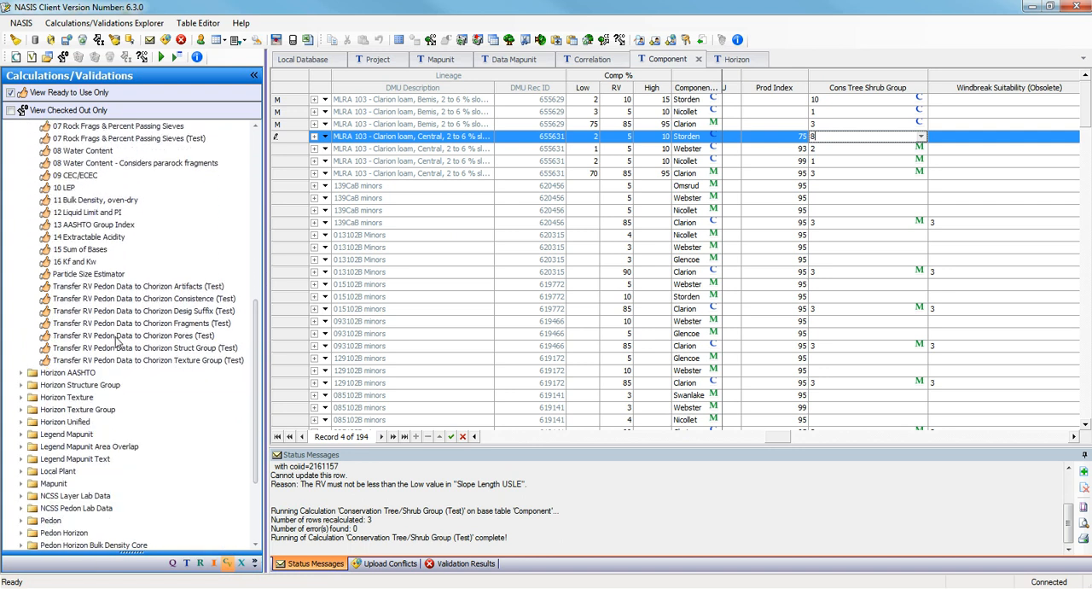
left_click(99, 277)
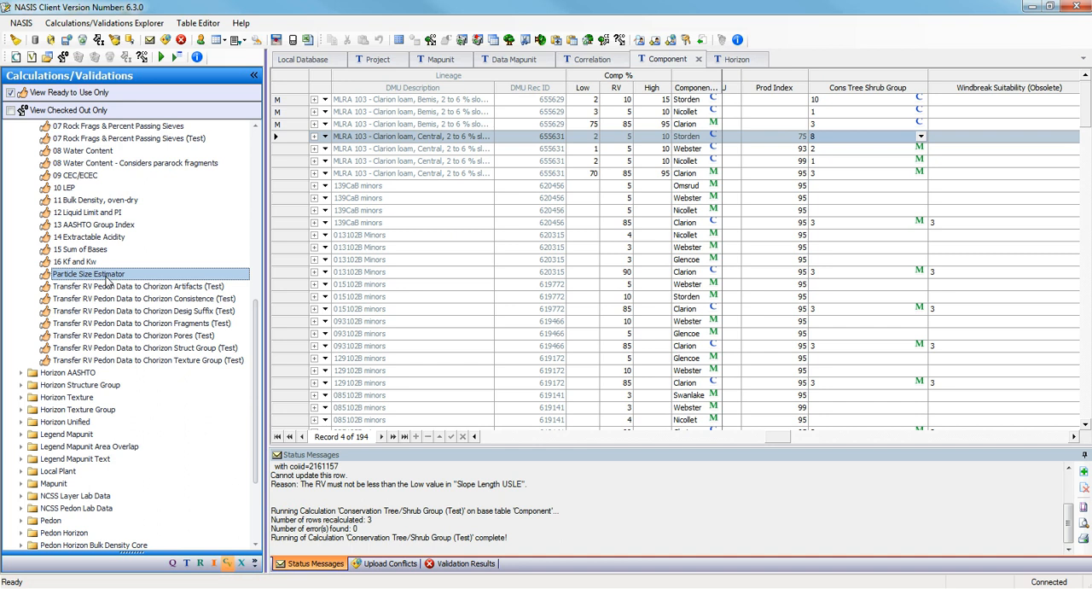
left_click_drag(252, 330, 252, 415)
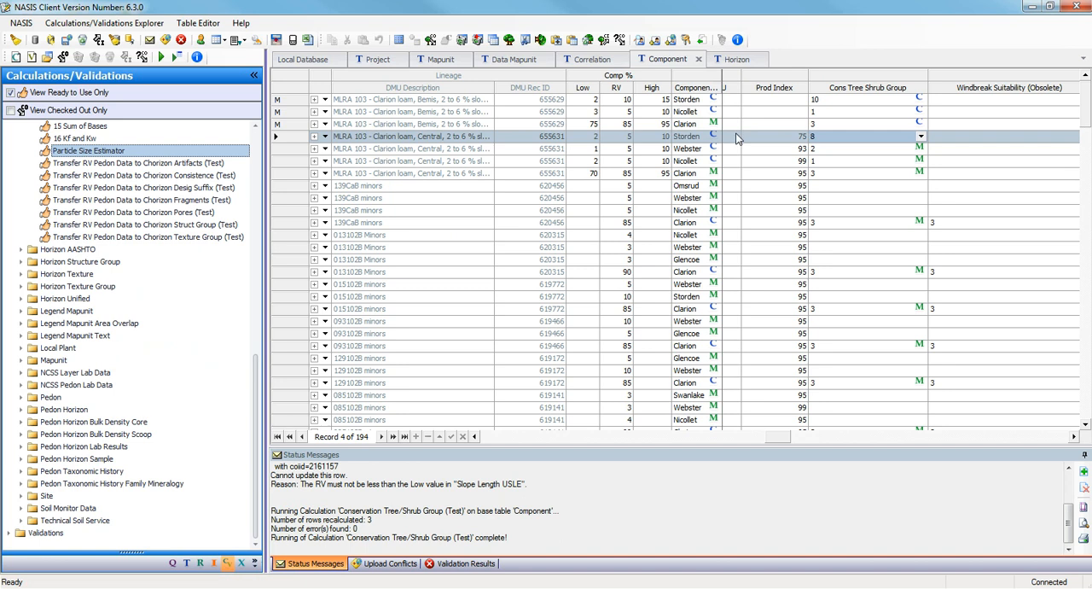
scroll(255, 152, "up", 15)
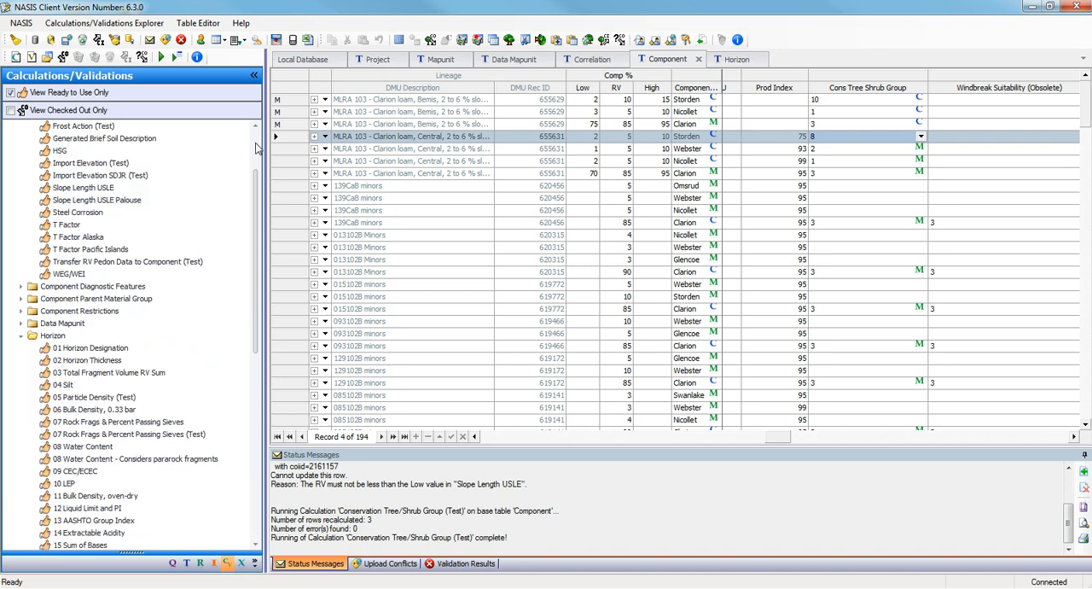
Run the SDJR Required Component Data validation on the three Bemis components, Storden, Nicollet and Clarion.
left_click(8, 126)
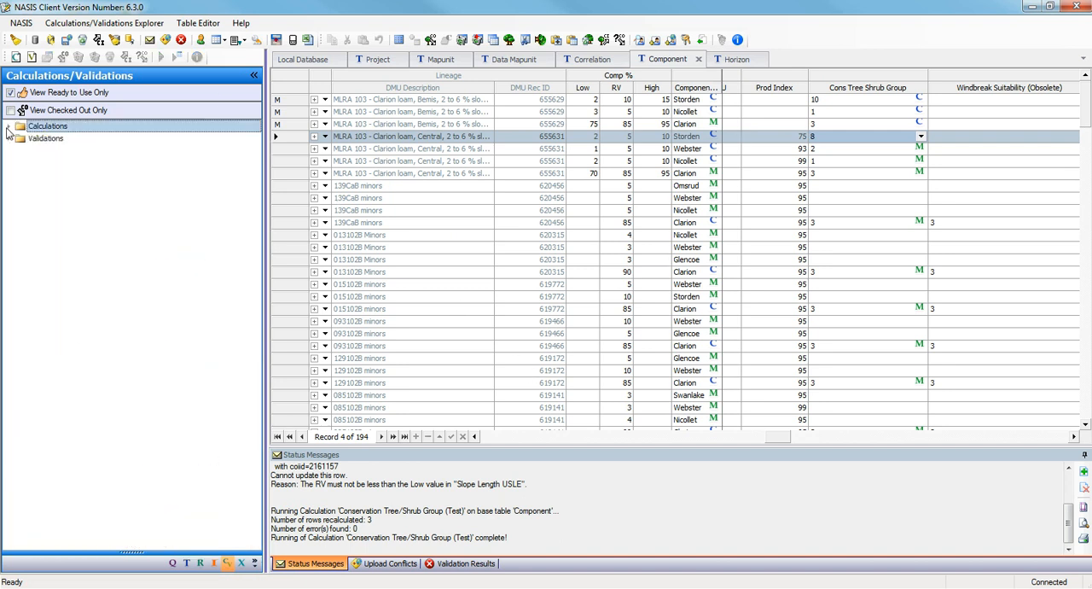
left_click(8, 138)
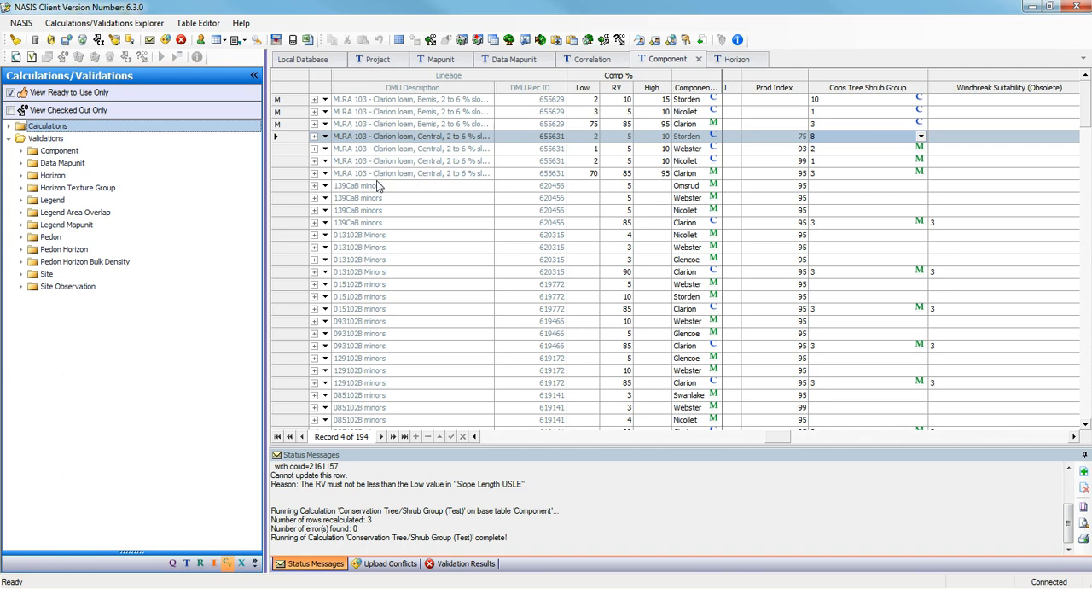
left_click_drag(283, 101, 283, 126)
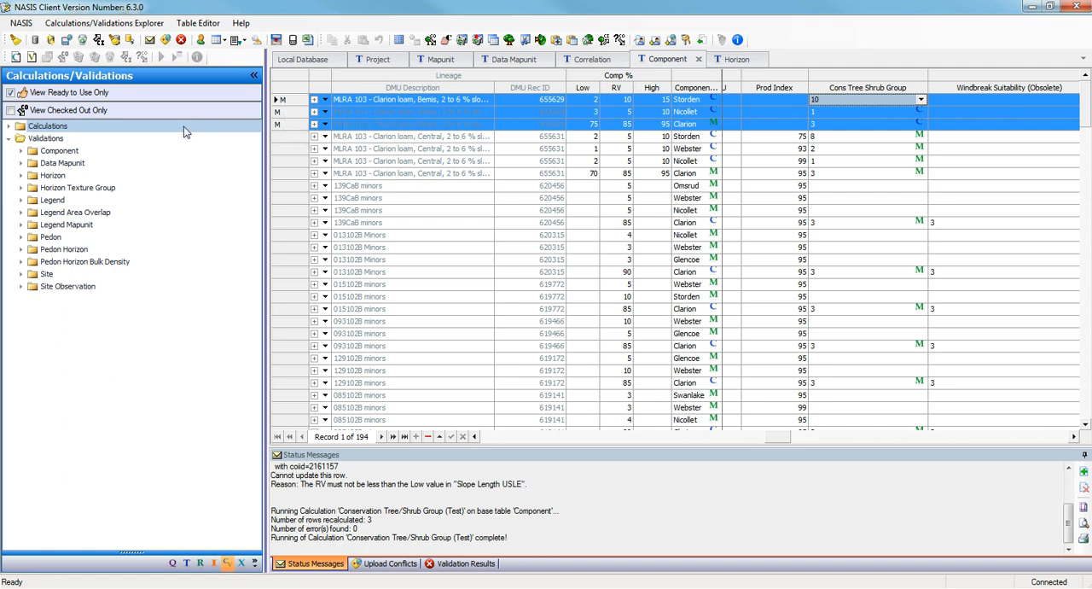
left_click(21, 152)
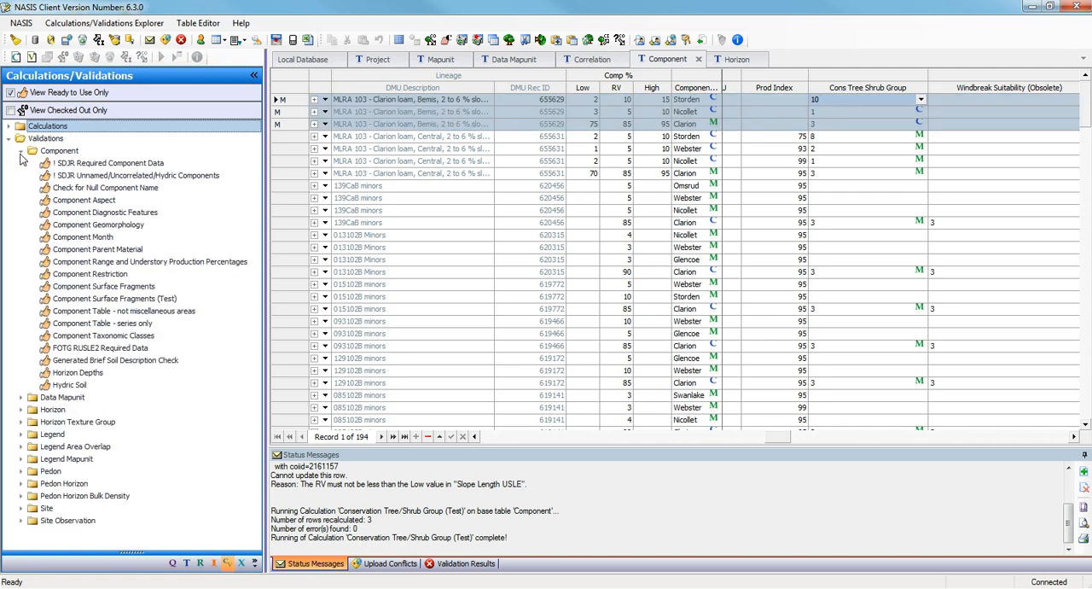
left_click(79, 166)
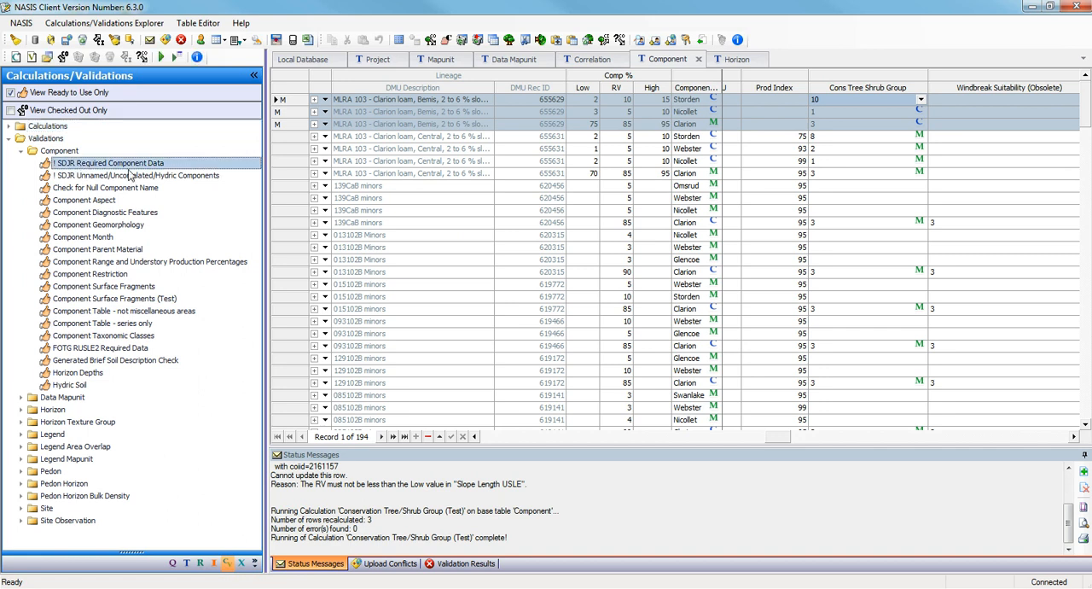
left_click(162, 58)
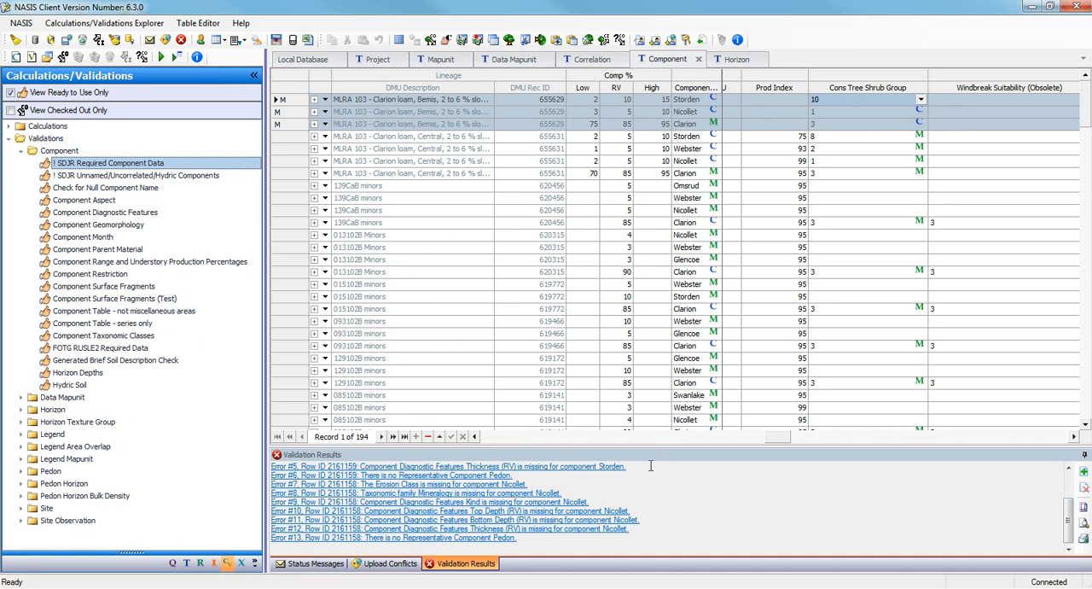
Review the SDJR Required Component Data validation errors in an enlarged print preview and close it.
left_click(742, 526)
scroll(742, 526, "up", 2)
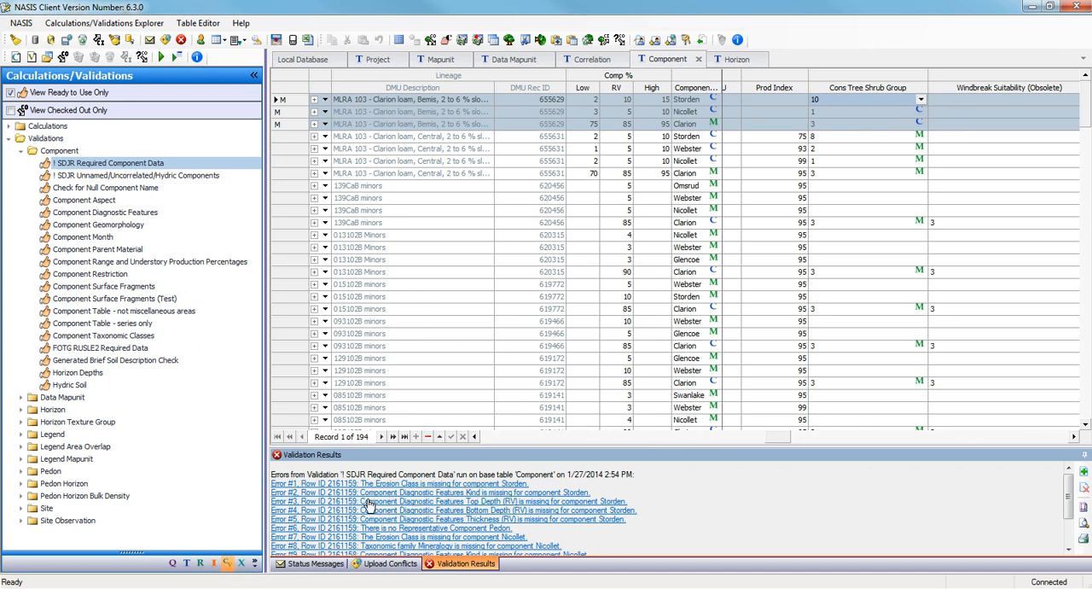
left_click(1084, 523)
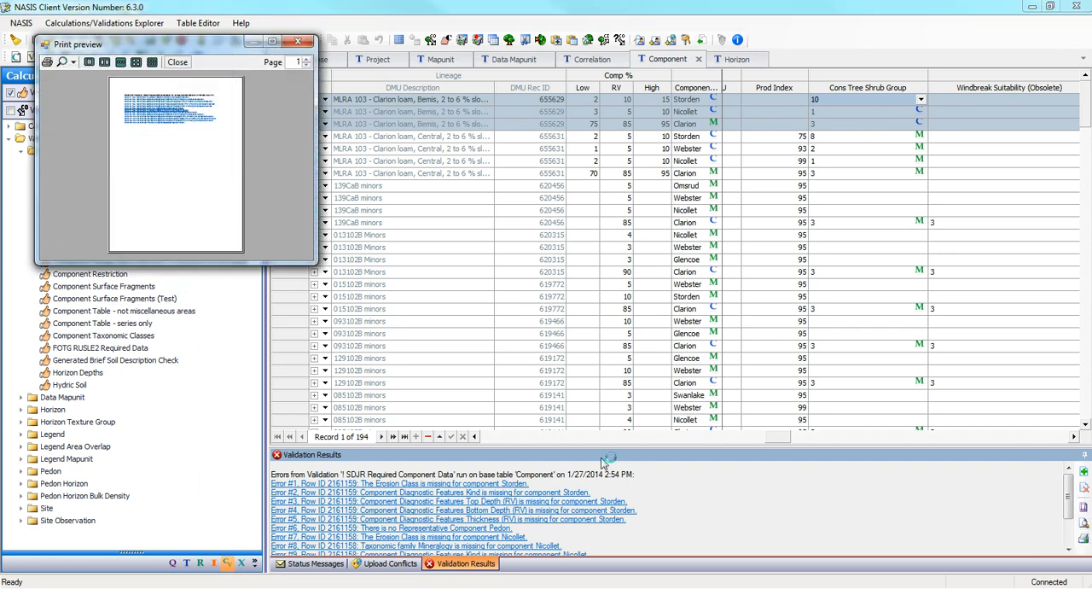
left_click_drag(318, 261, 1019, 587)
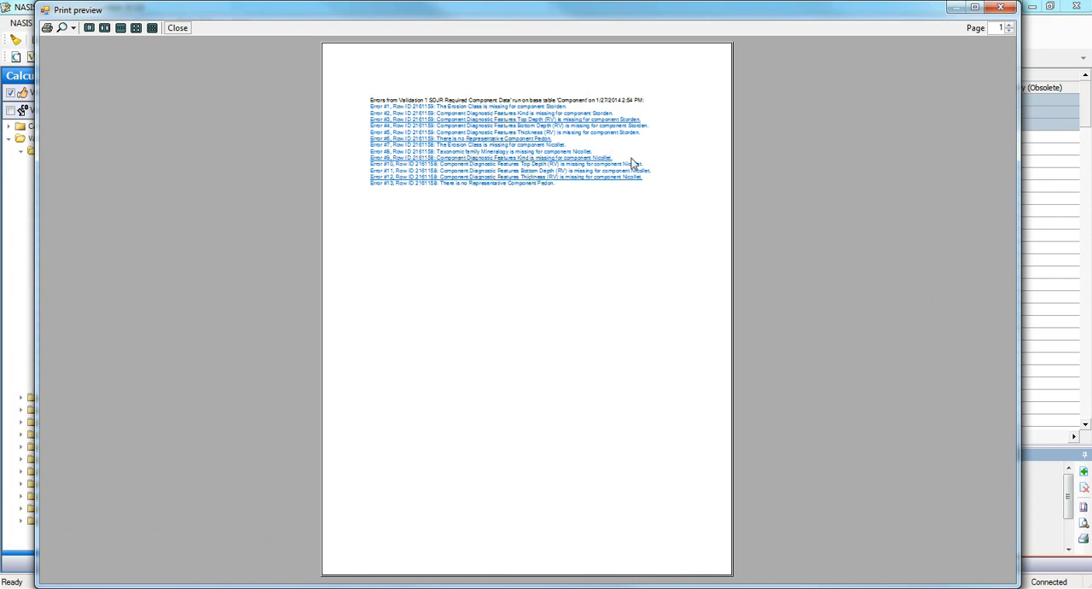
left_click(1010, 8)
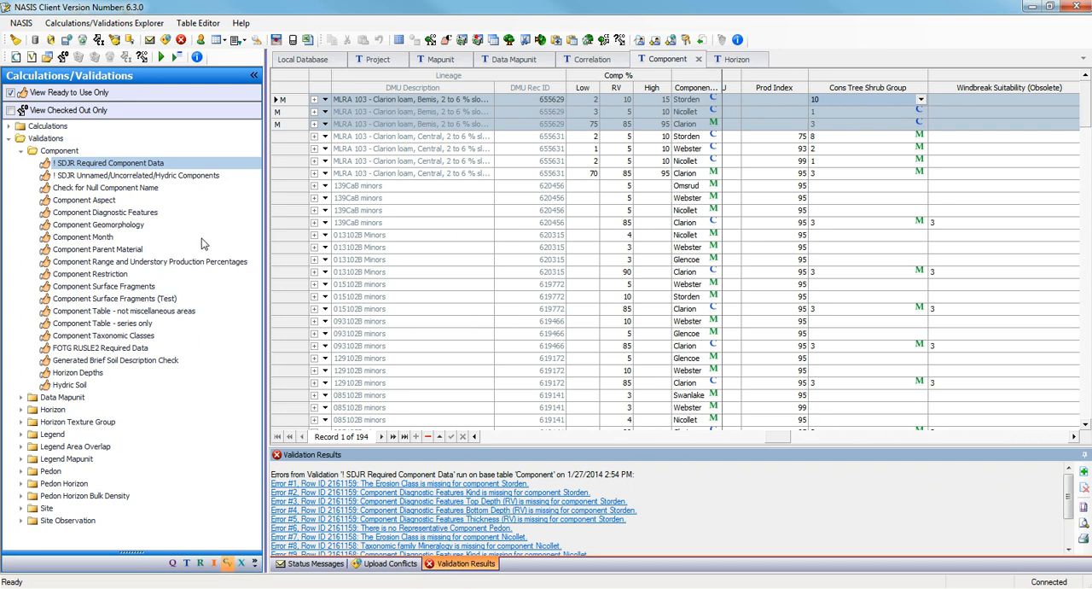
Run the Component Geomorphology, Component Parent Material and FOTG RUSLE2 Required Data validations on the three highlighted Bemis components.
left_click(85, 225)
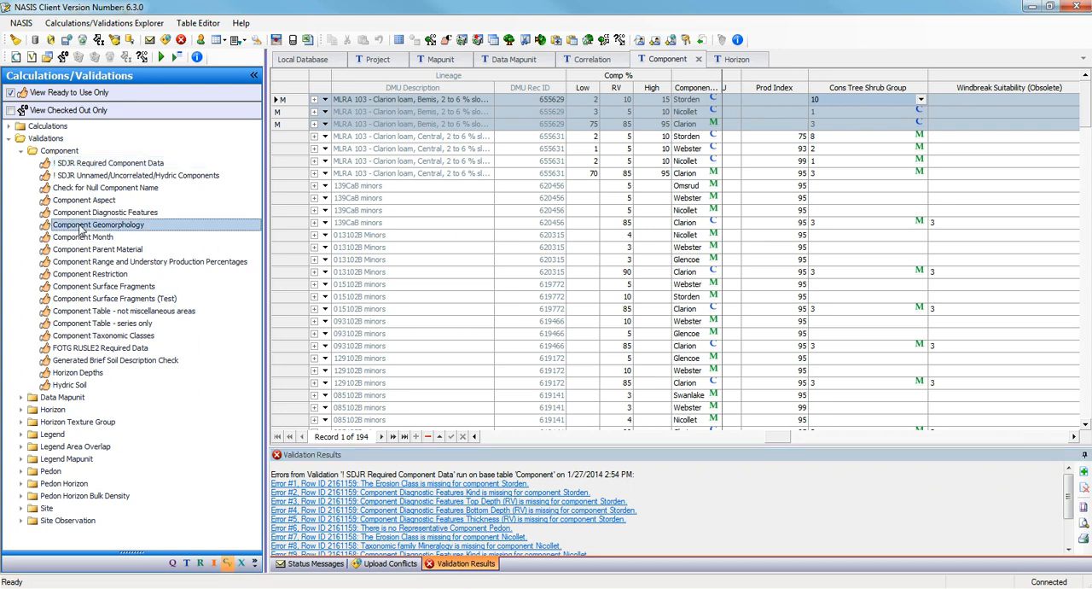
left_click(160, 57)
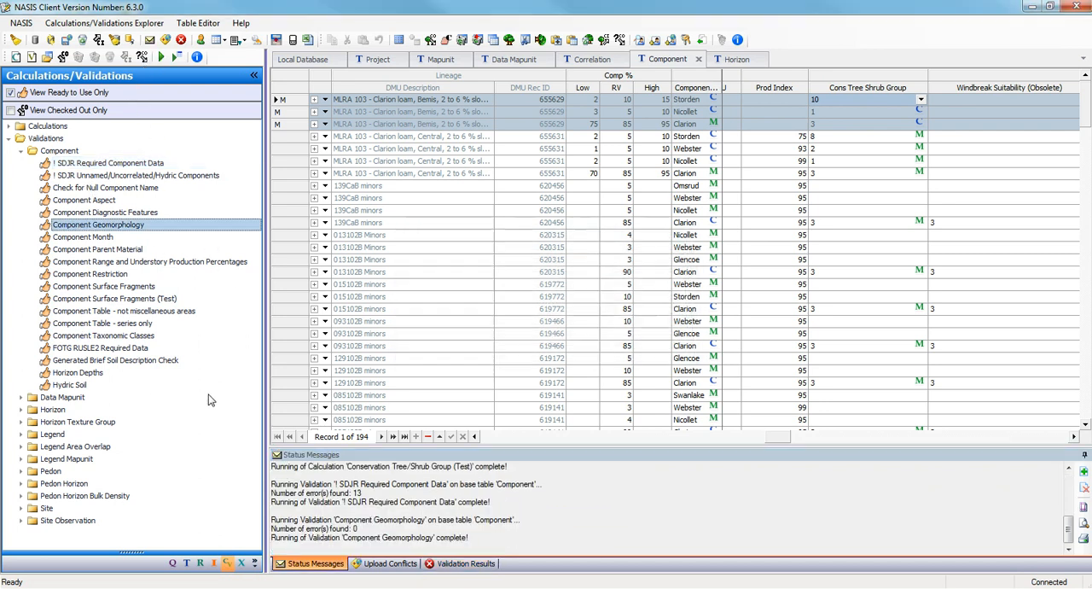
left_click(91, 249)
left_click(159, 57)
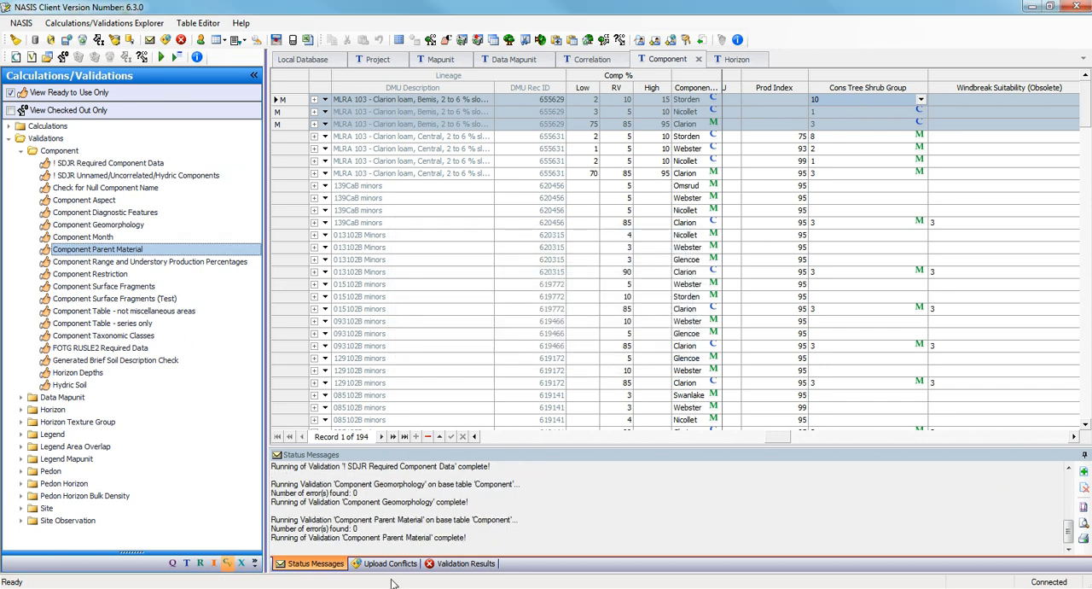
left_click(64, 349)
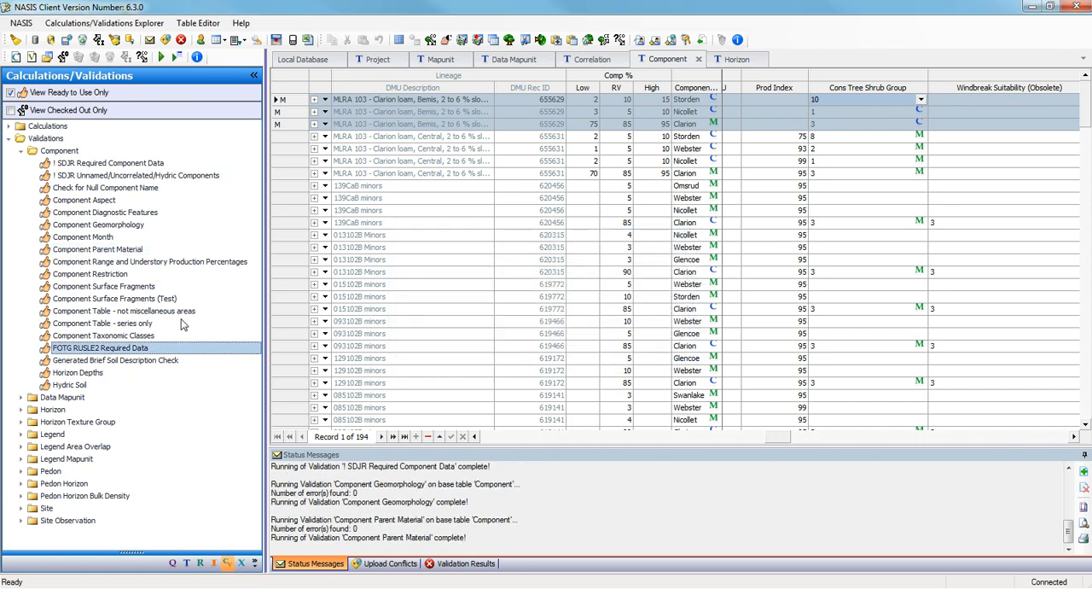
left_click(161, 57)
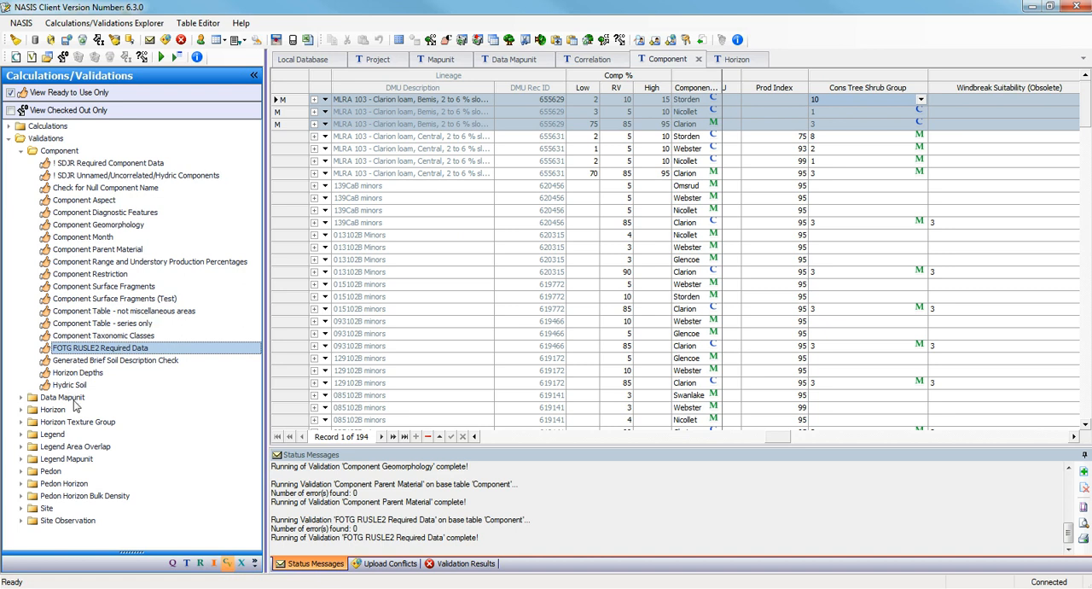
Expand the Horizon validations and run the Sand Fraction Validation while the Bemis components are highlighted in the Component table.
left_click(21, 409)
scroll(229, 360, "down", 5)
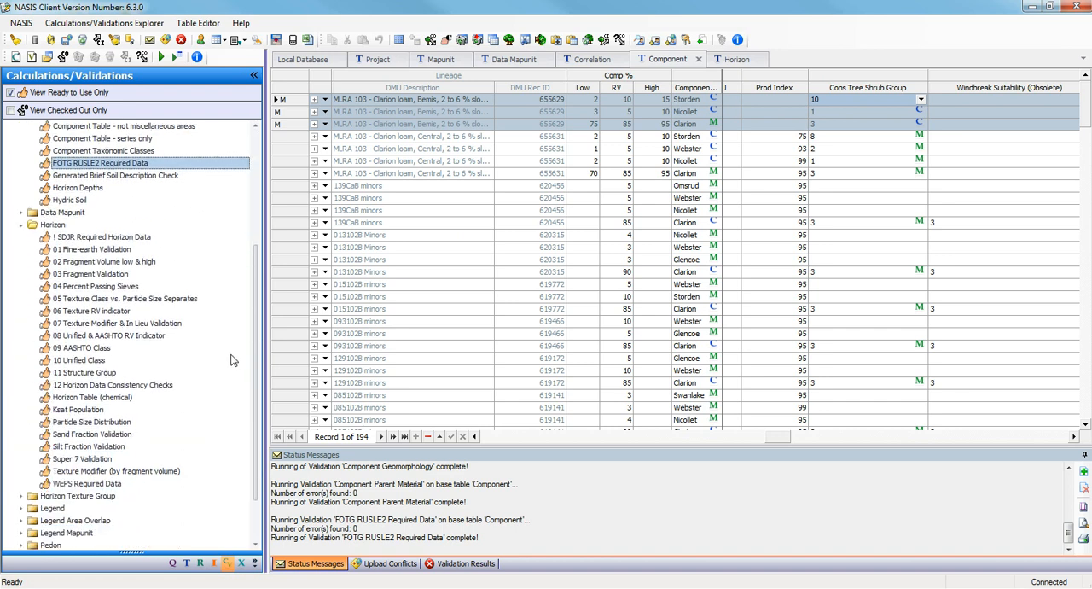
left_click_drag(257, 261, 275, 284)
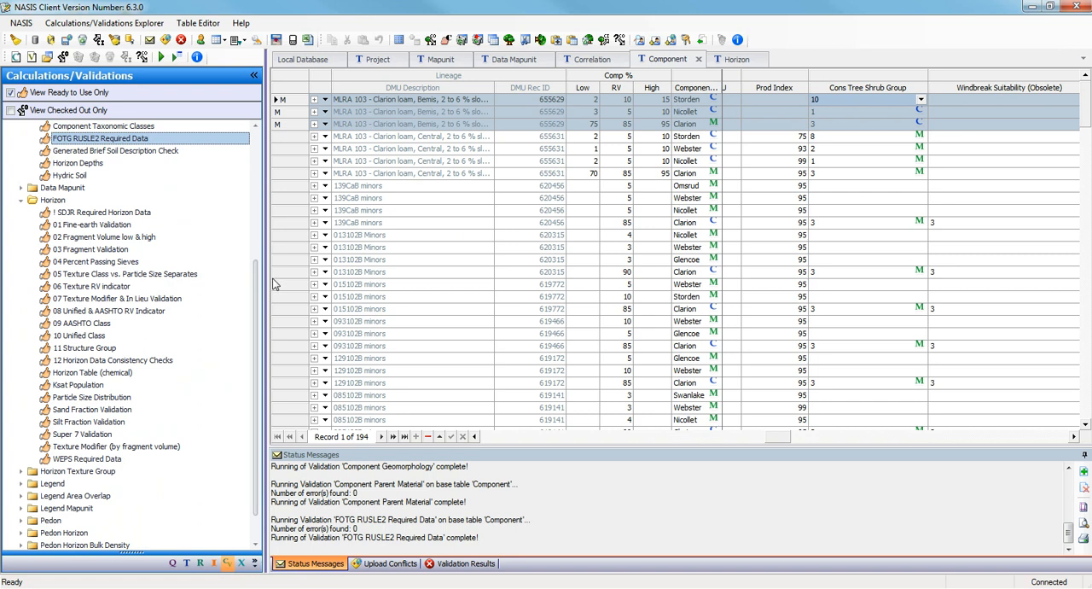
left_click(75, 410)
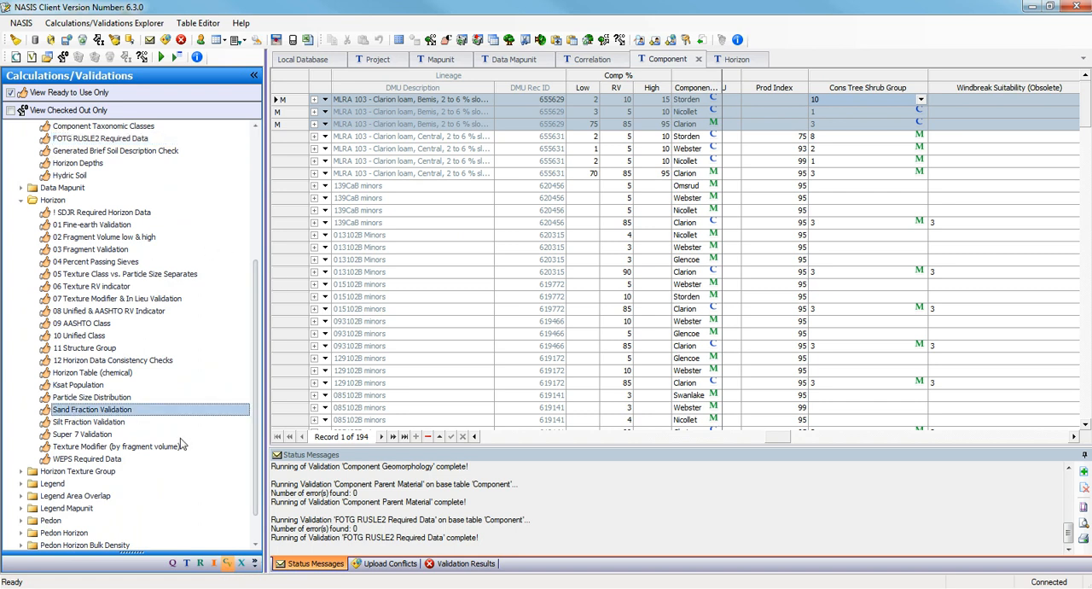
left_click(162, 58)
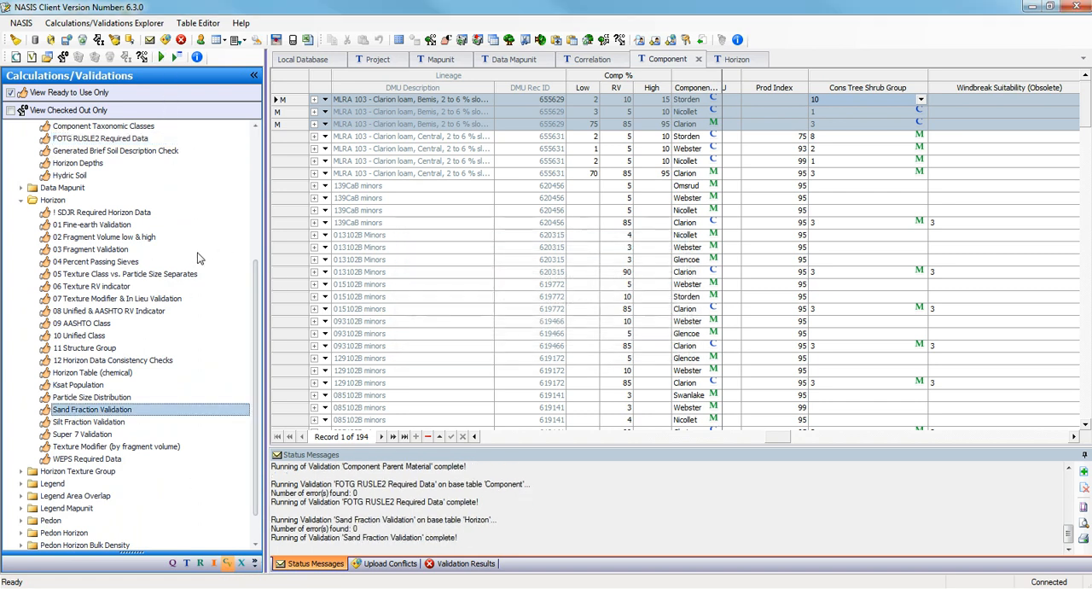
Highlight the block of edited horizon rows in the Horizon table and run the Sand Fraction Validation again.
left_click(736, 61)
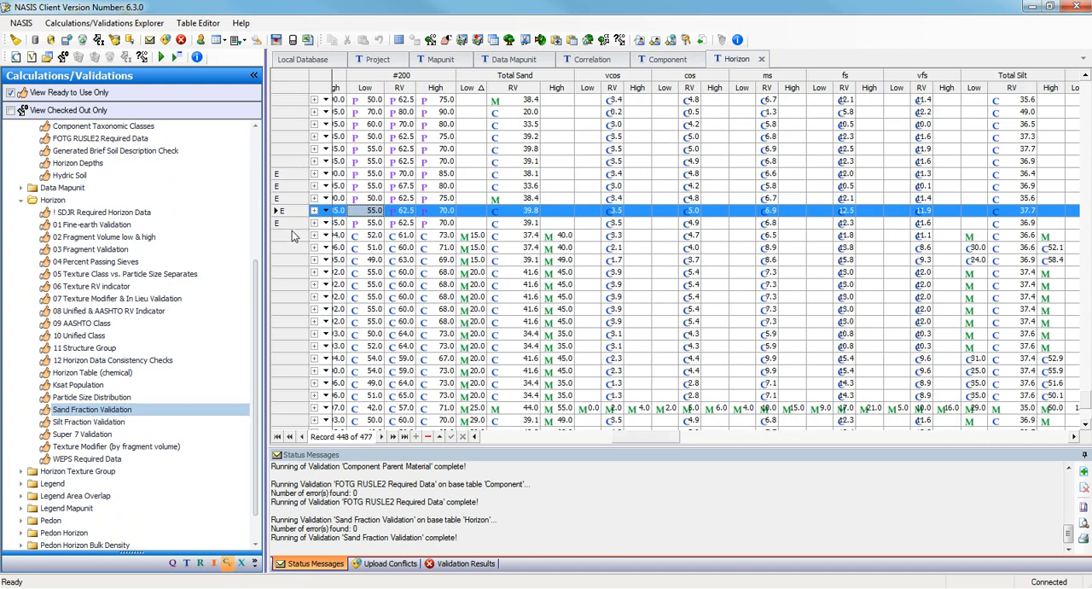
left_click_drag(291, 232, 291, 175)
left_click(176, 57)
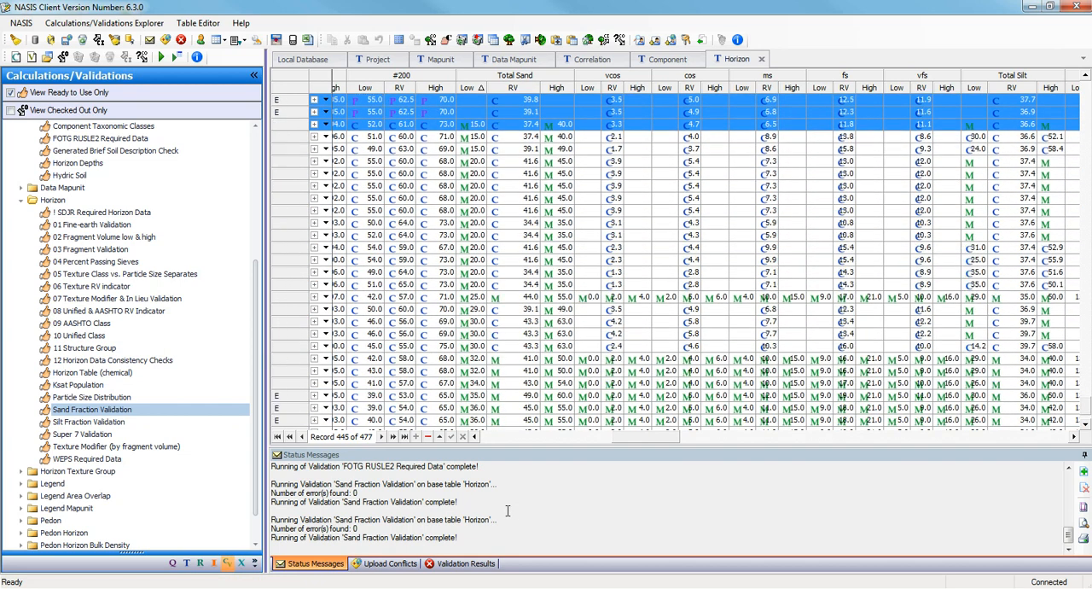
Run the Super 7 Validation on the Horizon table and enlarge the validation results area.
left_click(100, 436)
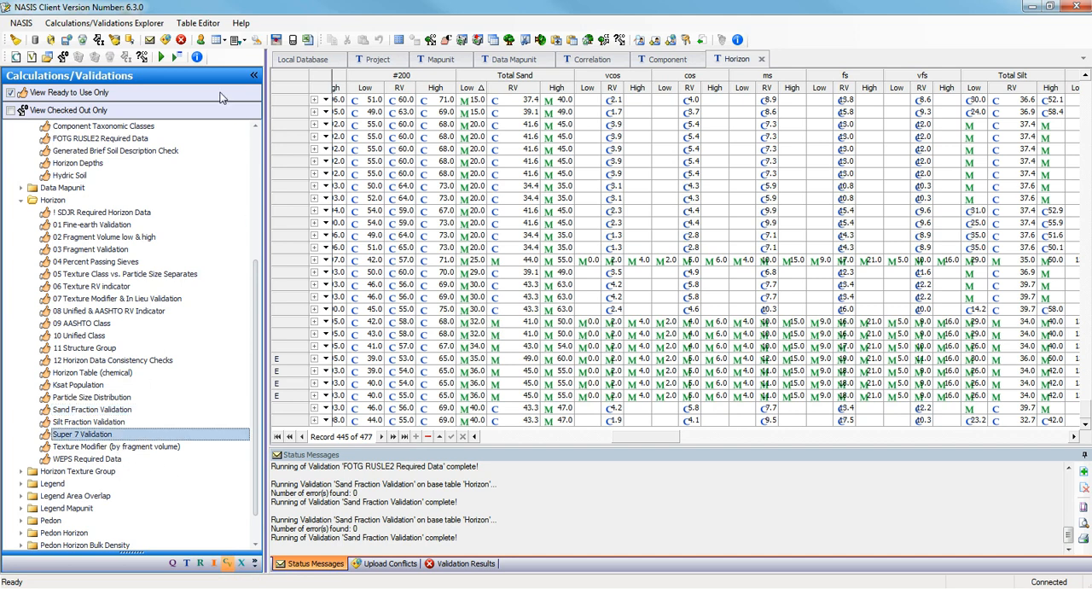
left_click(176, 56)
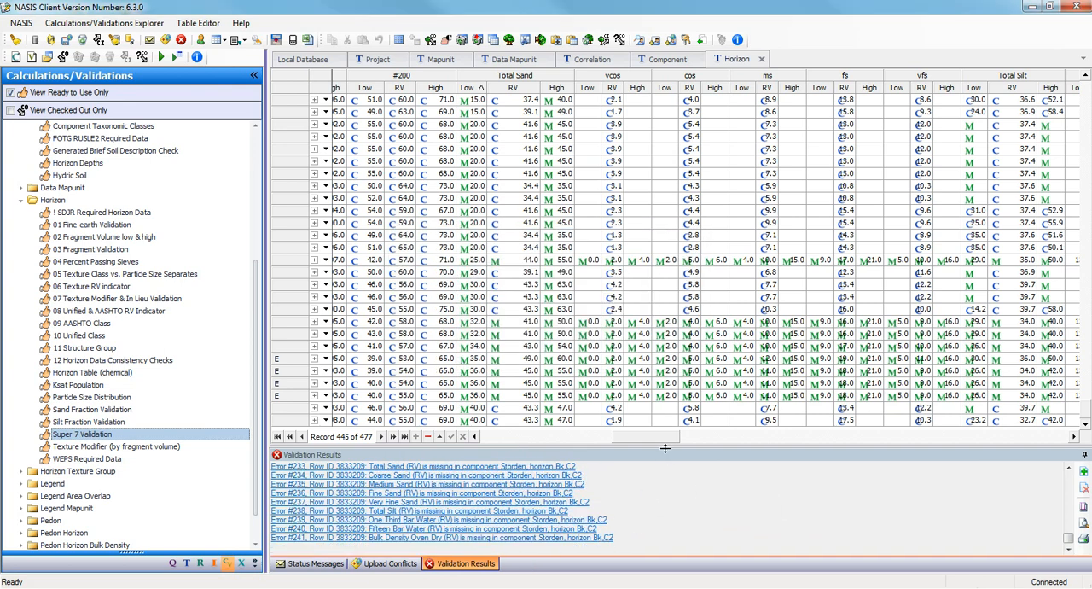
left_click_drag(669, 316, 669, 316)
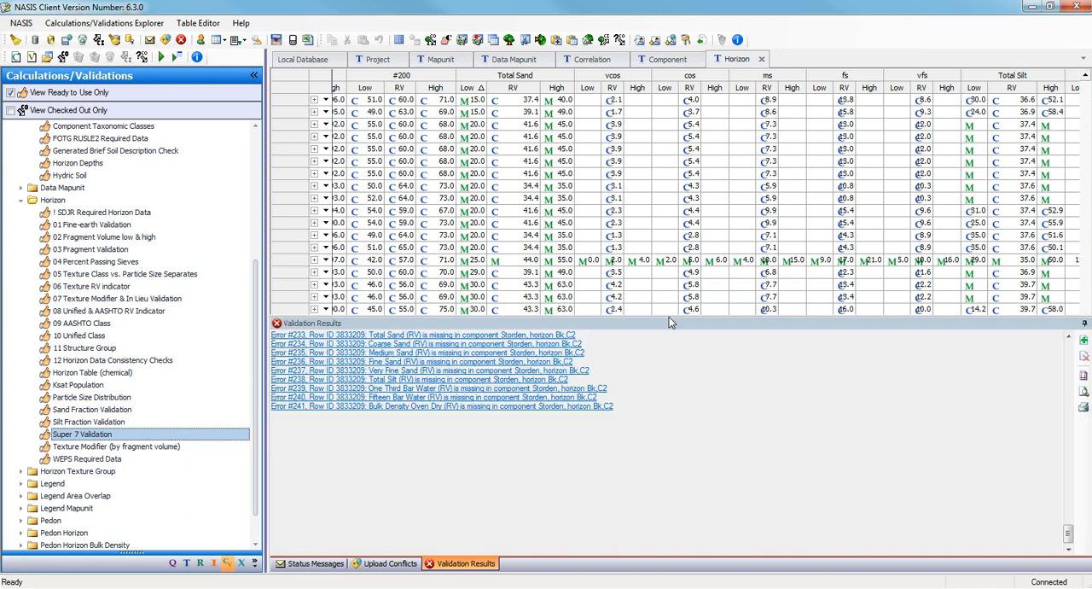
Review the validation results from the beginning, reading through the Super 7 Validation errors for the component horizons.
left_click_drag(1069, 533, 1079, 346)
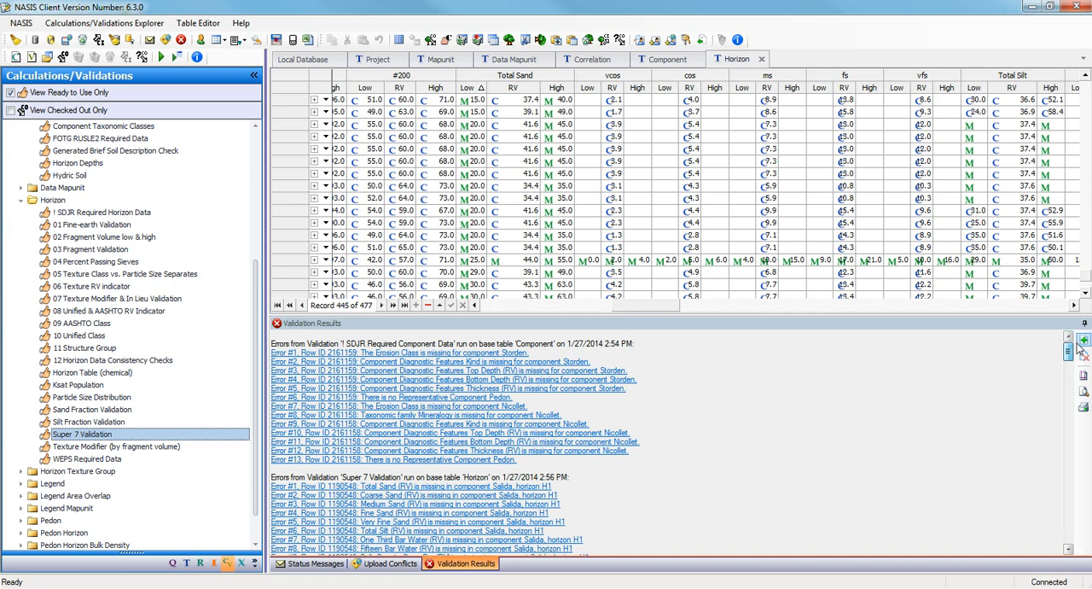
scroll(724, 446, "down", 1)
left_click(726, 446)
scroll(727, 446, "down", 1)
scroll(728, 447, "down", 5)
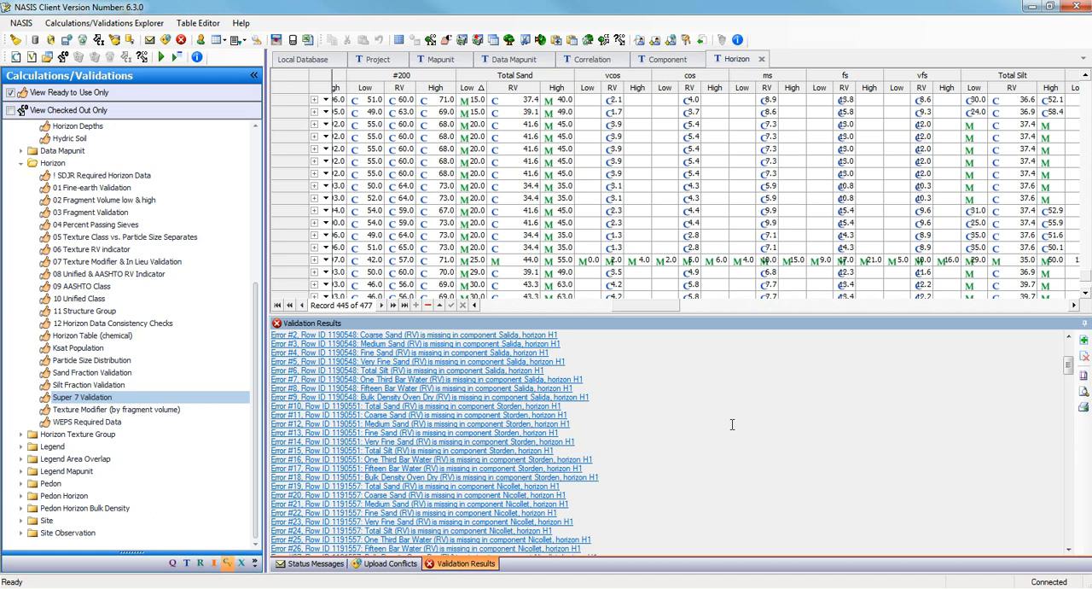
scroll(740, 476, "down", 6)
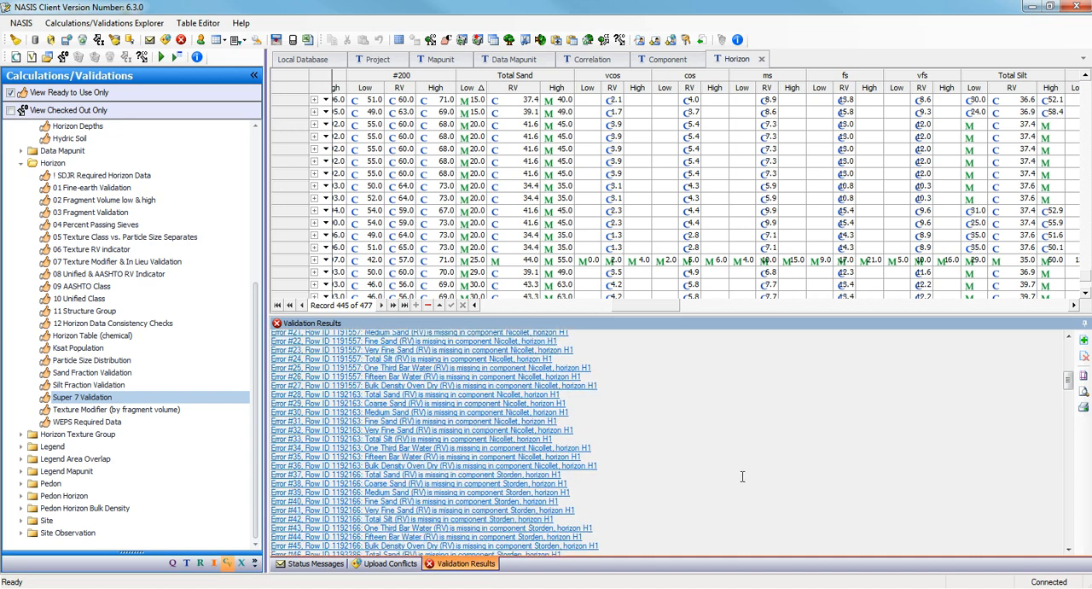
scroll(741, 476, "down", 6)
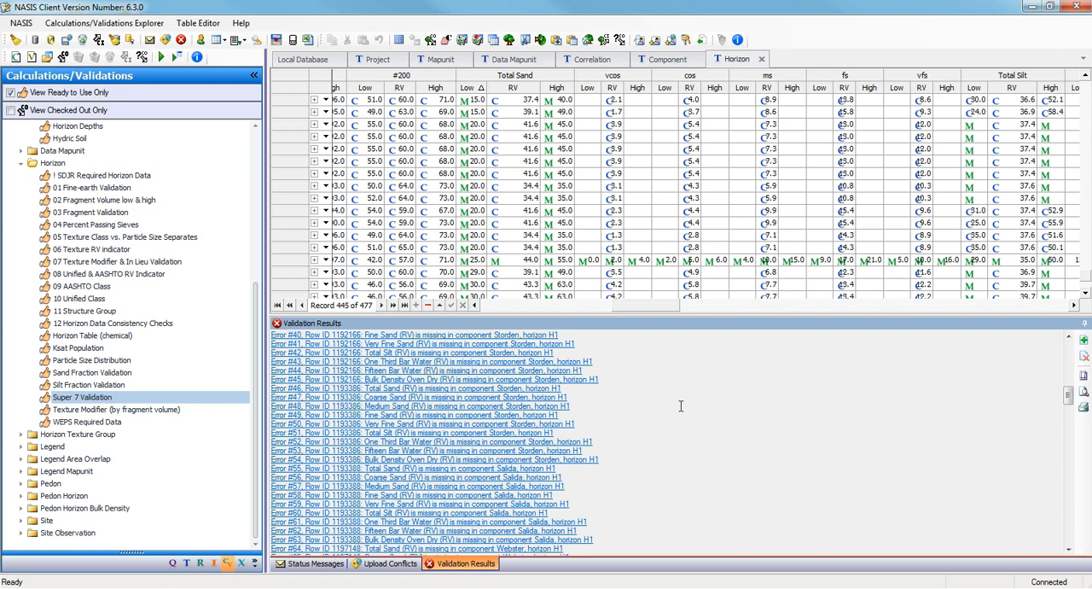
scroll(680, 405, "down", 10)
scroll(682, 406, "down", 3)
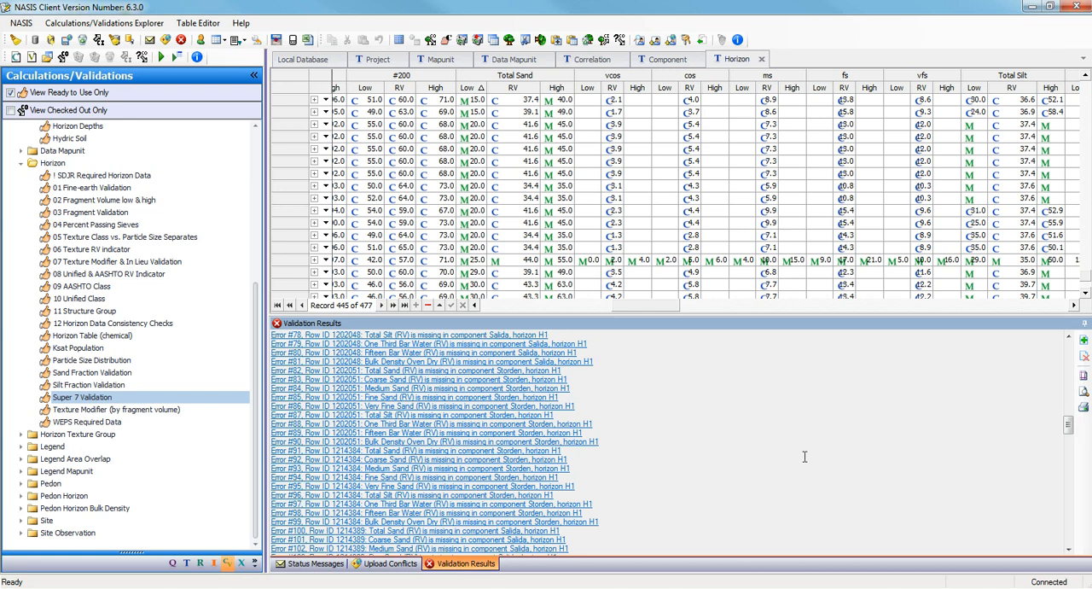
scroll(804, 457, "down", 20)
scroll(804, 456, "down", 4)
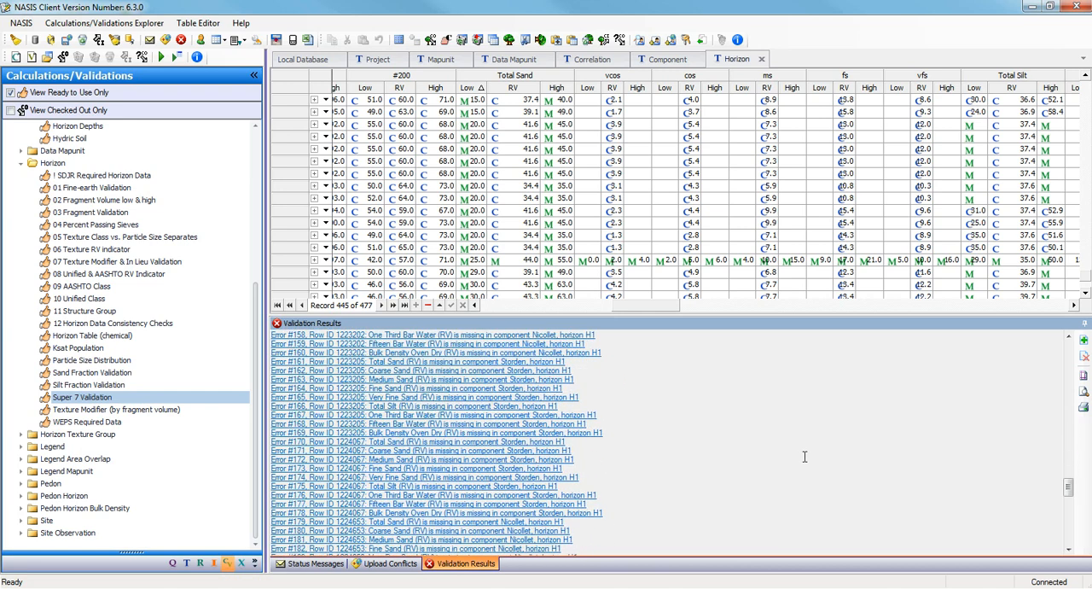
Collapse the Horizon, Component and Validations groups and activate the vcos RV cell in the horizon row with 44.0 total sand RV.
left_click(22, 163)
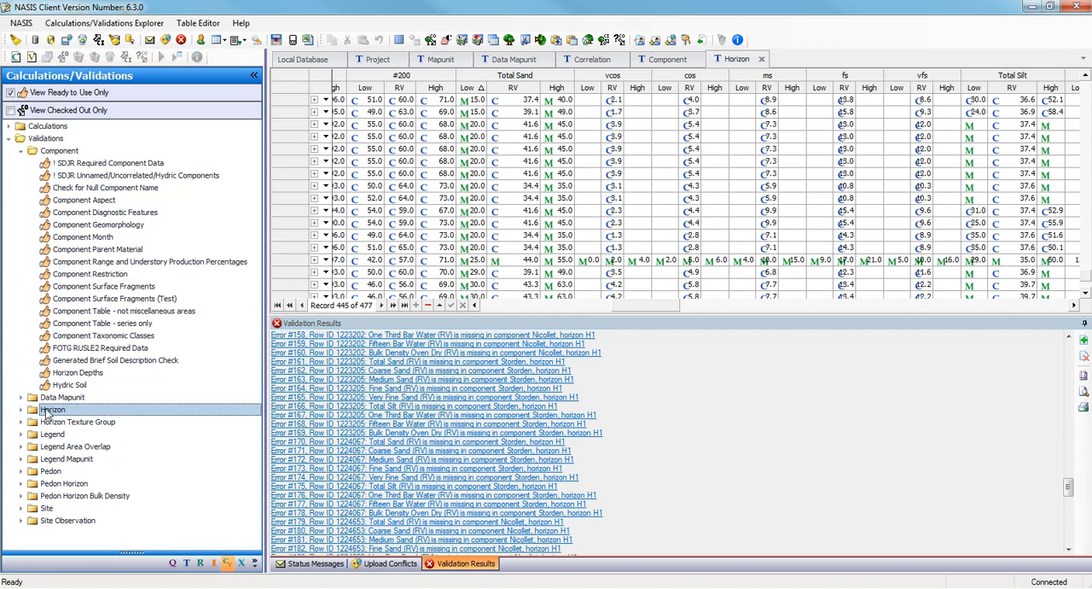
left_click(22, 150)
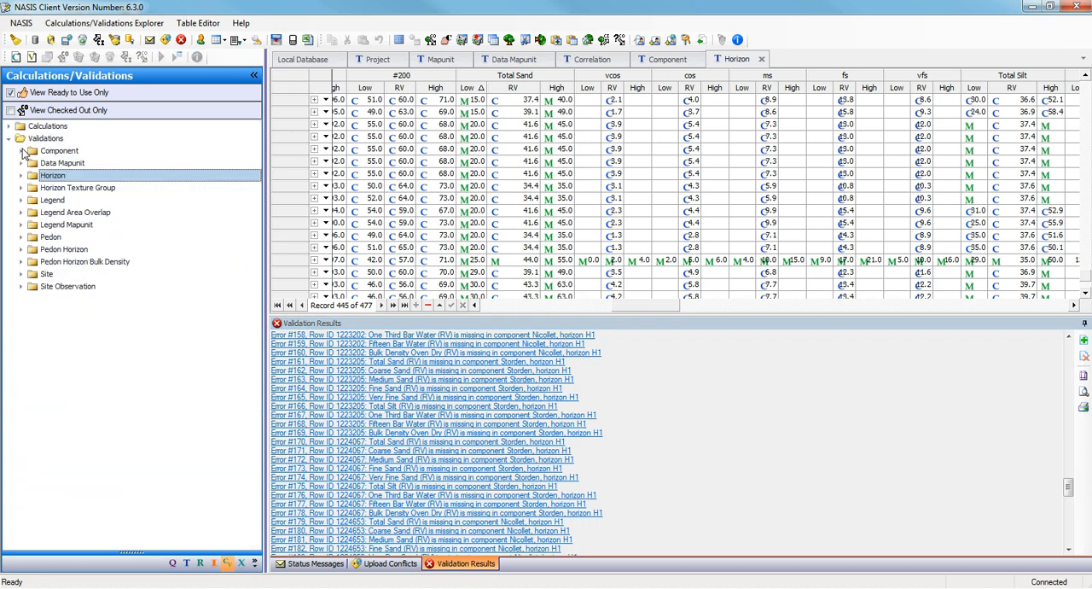
left_click(8, 138)
left_click(47, 128)
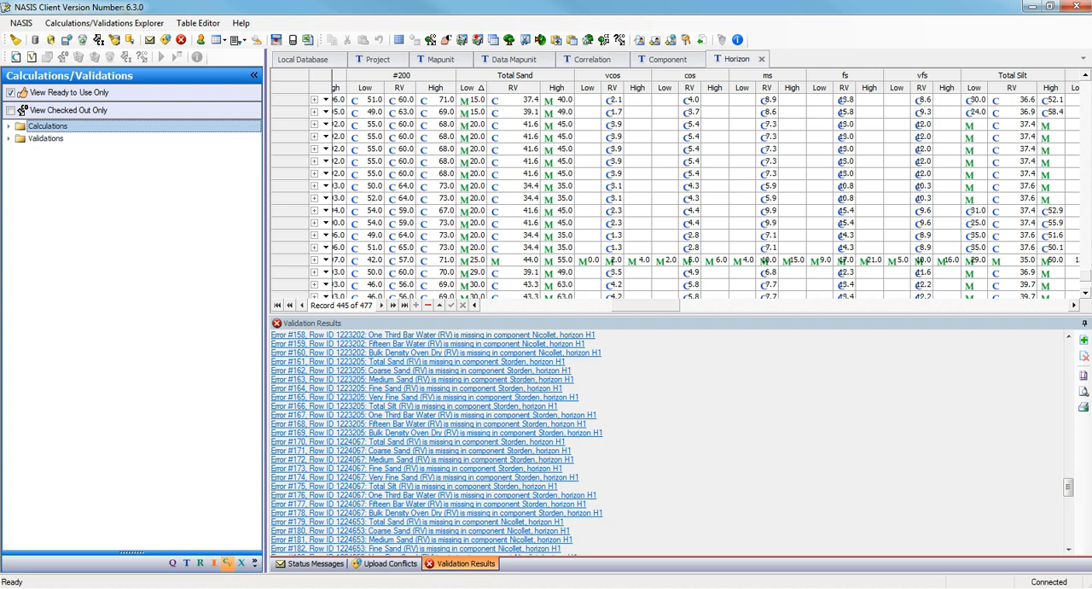
left_click(613, 261)
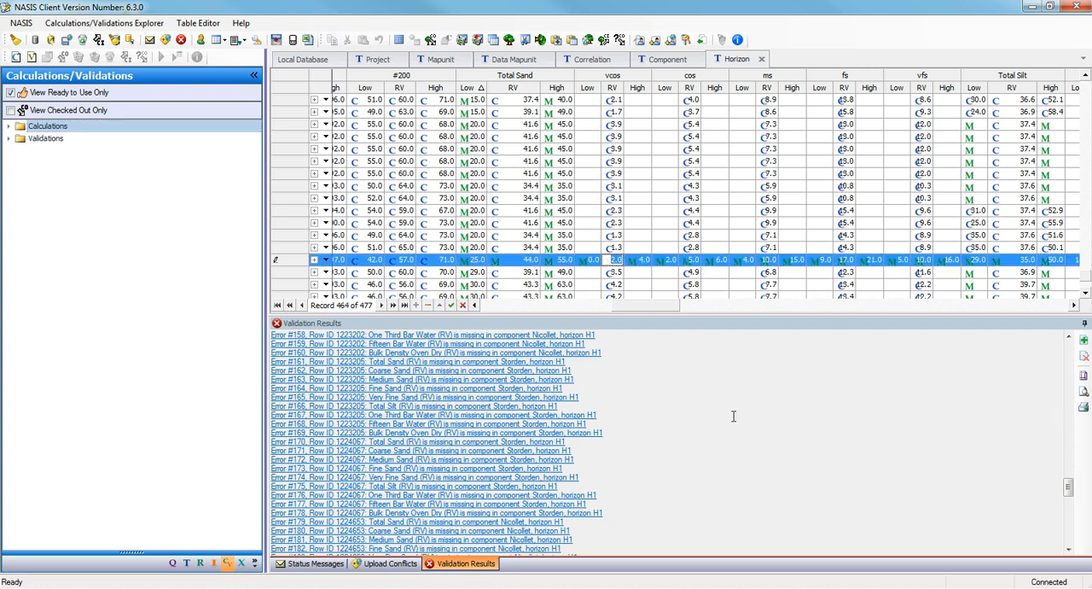